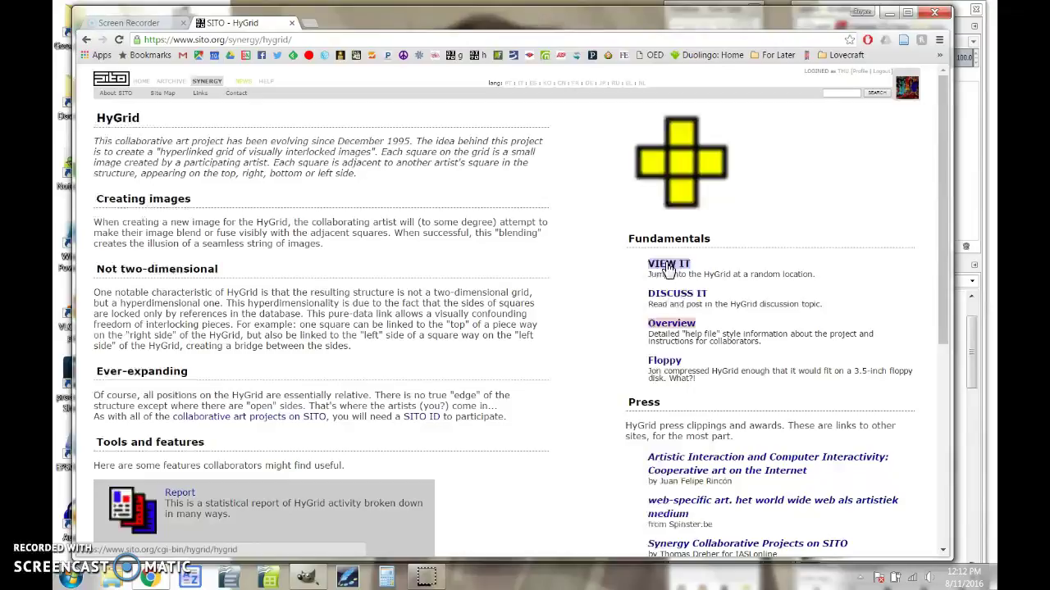
Open the HyGrid at a random location and examine the pieces and open slots around the central piece
{"action": "left_click", "coordinate": [667, 266]}
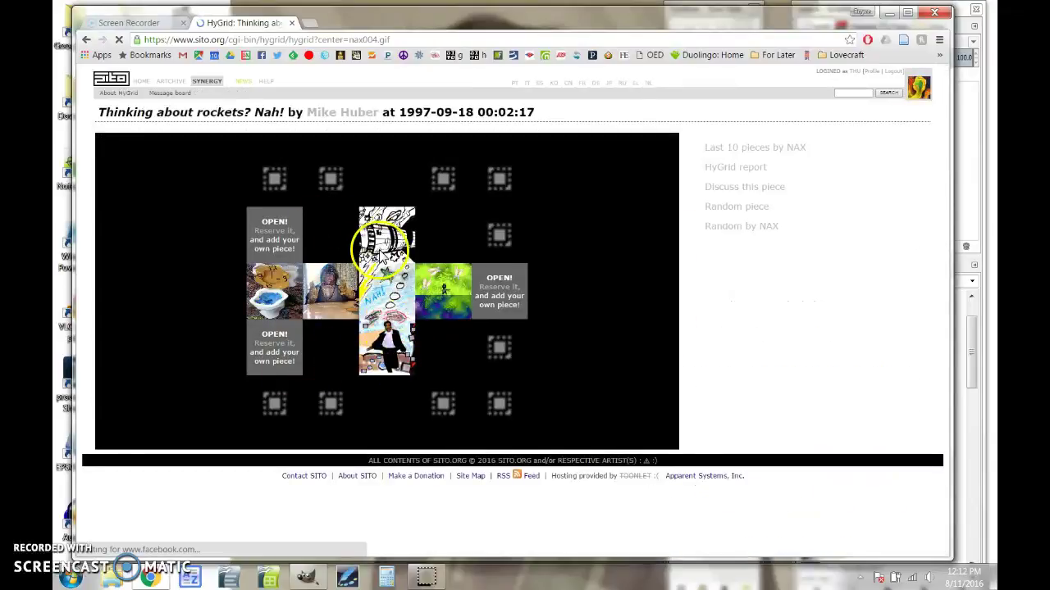
{"action": "left_click", "coordinate": [462, 299]}
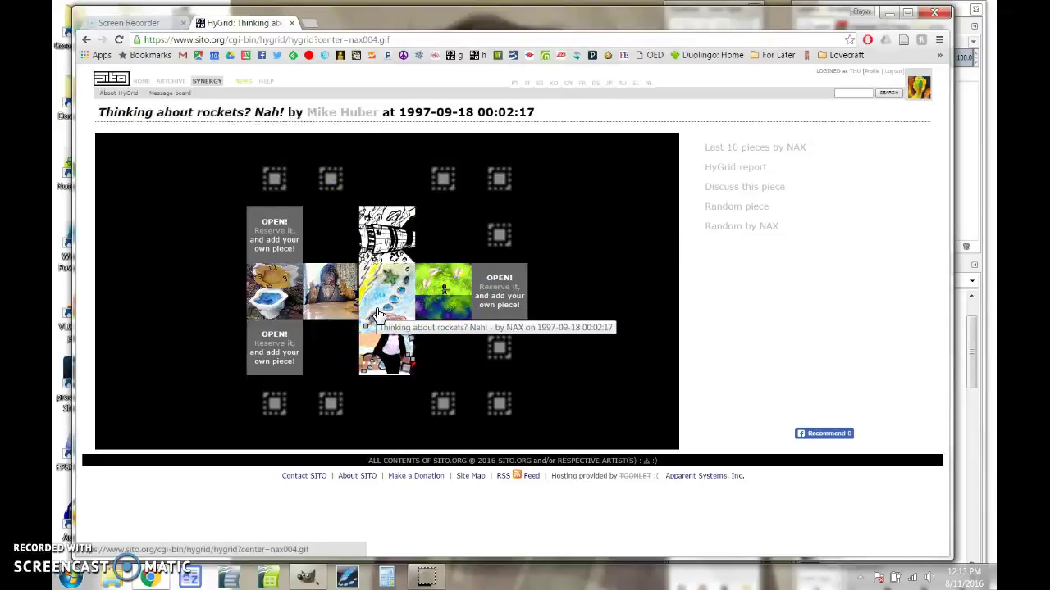
{"action": "left_click", "coordinate": [250, 213]}
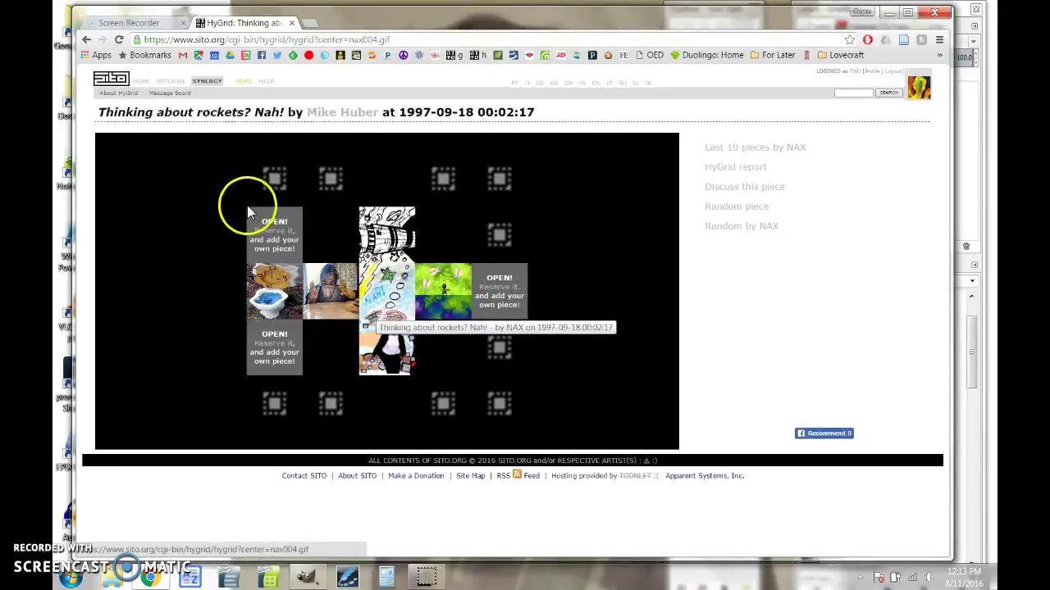
{"action": "left_click", "coordinate": [287, 209]}
{"action": "double_click", "coordinate": [279, 234]}
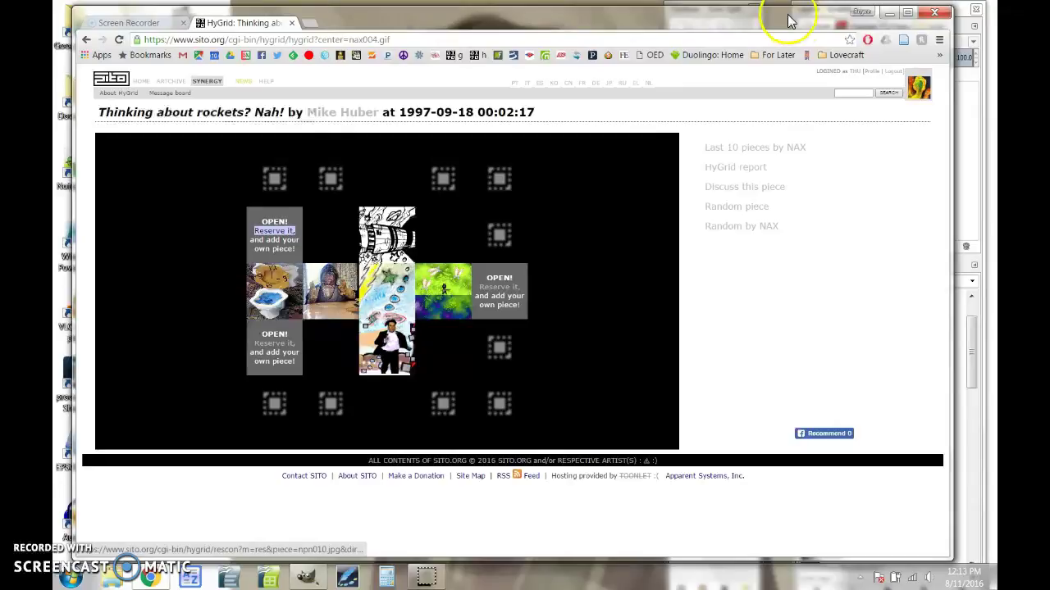
{"action": "left_click", "coordinate": [602, 198]}
{"action": "left_click", "coordinate": [457, 349]}
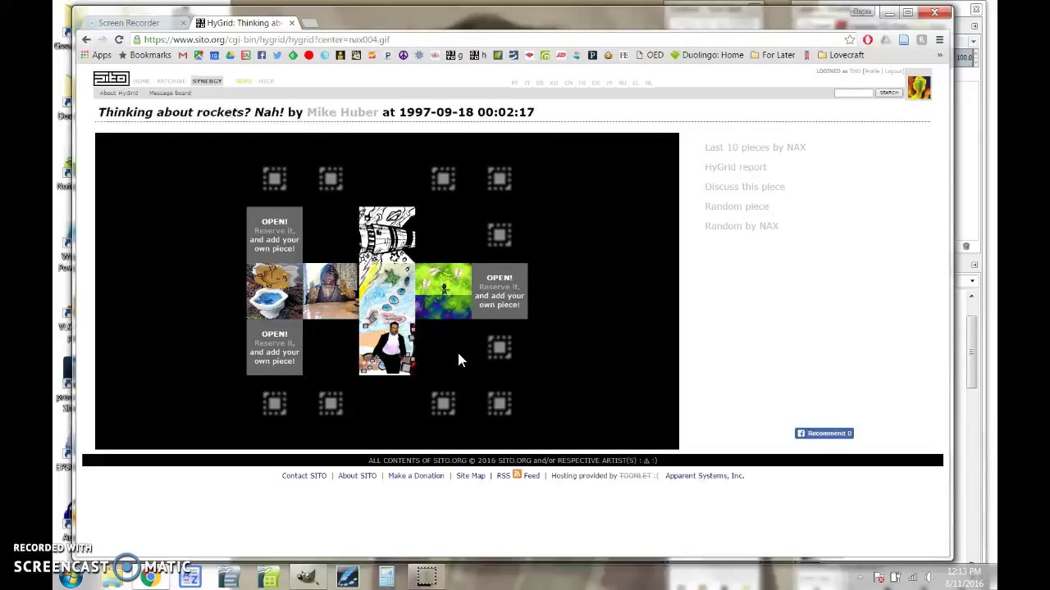
Centre the grid on piece xxi169.gif and reserve the open slot on the right side of "Plain Gray Link"
{"action": "left_click_drag", "start_coordinate": [351, 39], "coordinate": [415, 38]}
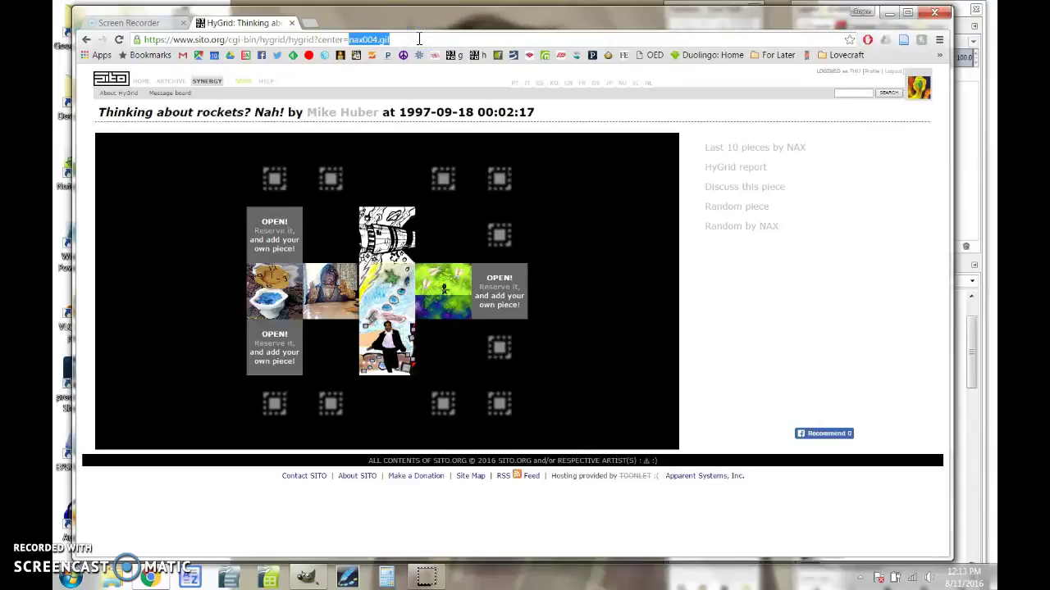
{"action": "type", "text": "xxi169.g"}
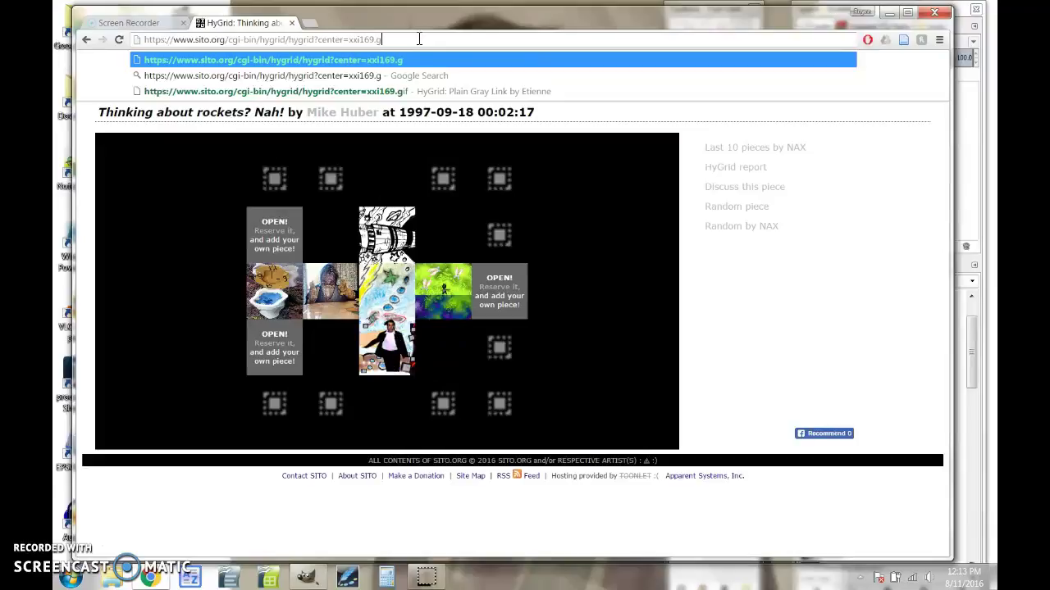
{"action": "type", "text": "if"}
{"action": "key", "text": "Return"}
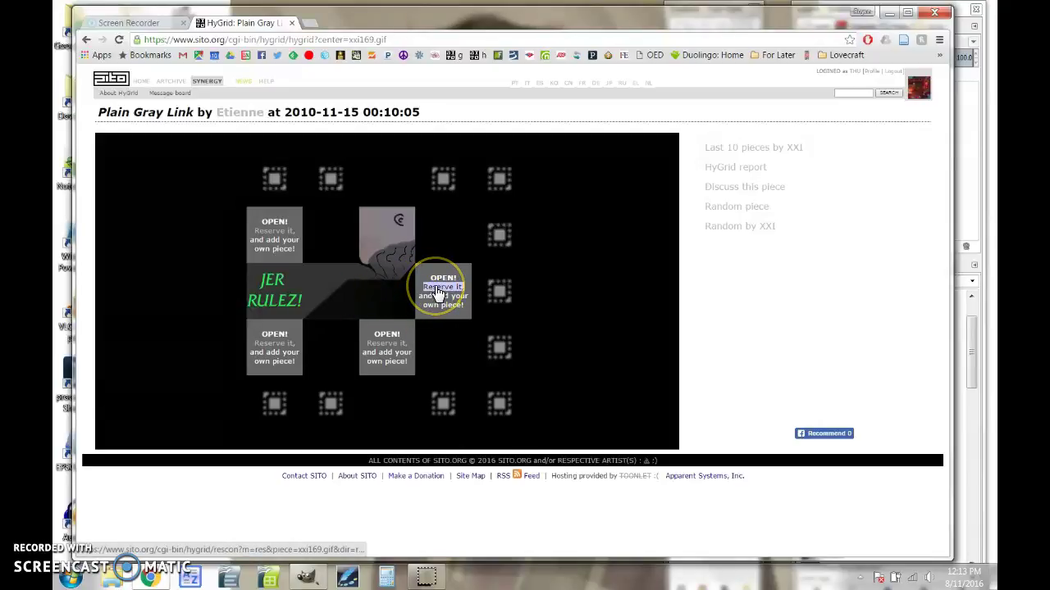
{"action": "left_click", "coordinate": [436, 289]}
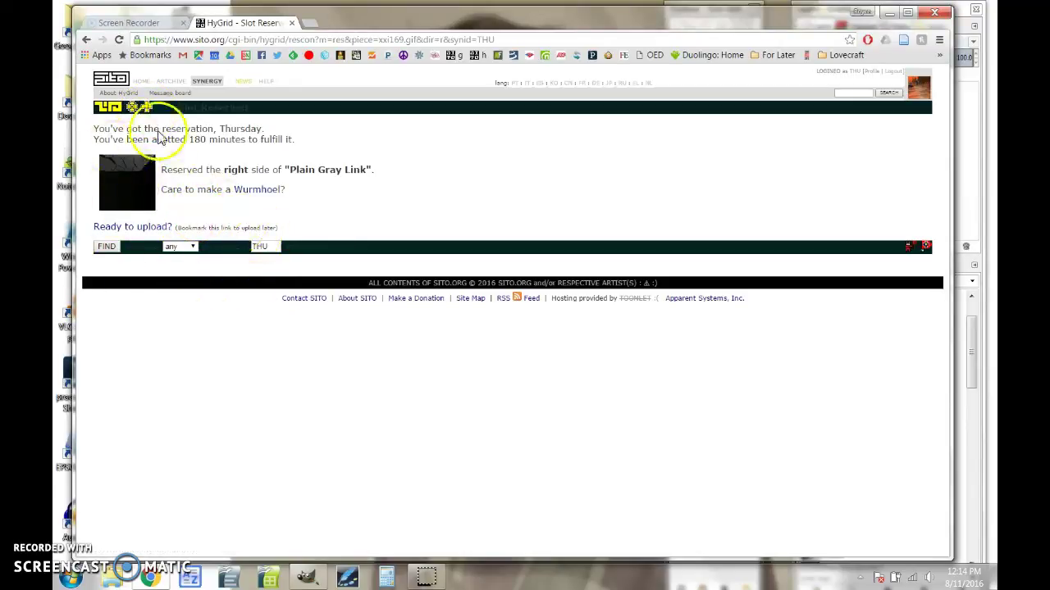
Open the Wurmhoel builder and try "en voyage...", "her(m)aph..." and "Marquis' M..." as the neighbouring piece above
{"action": "left_click", "coordinate": [253, 193]}
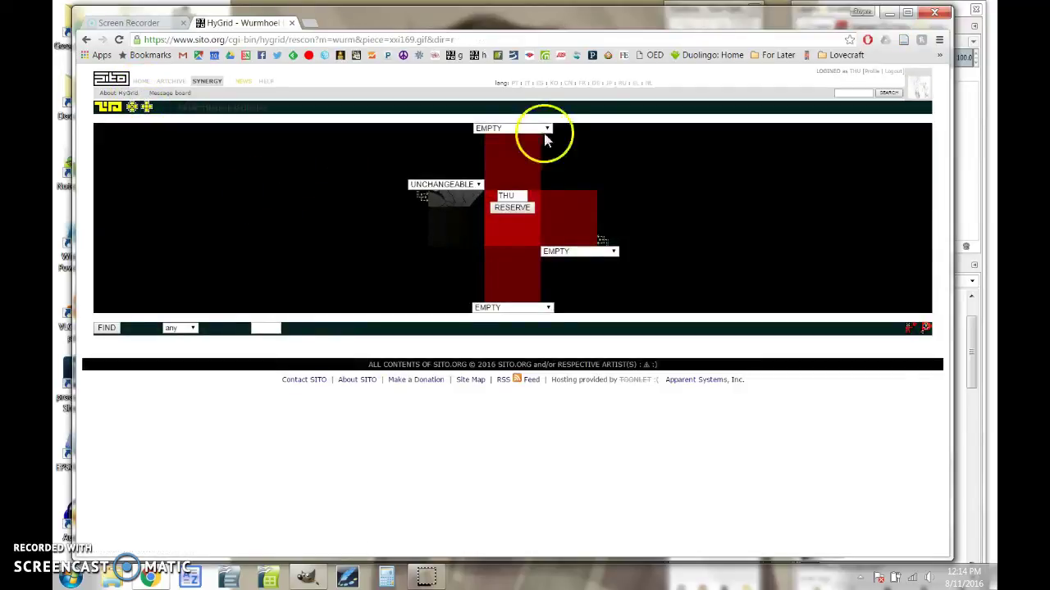
{"action": "left_click", "coordinate": [525, 129]}
{"action": "left_click", "coordinate": [508, 196]}
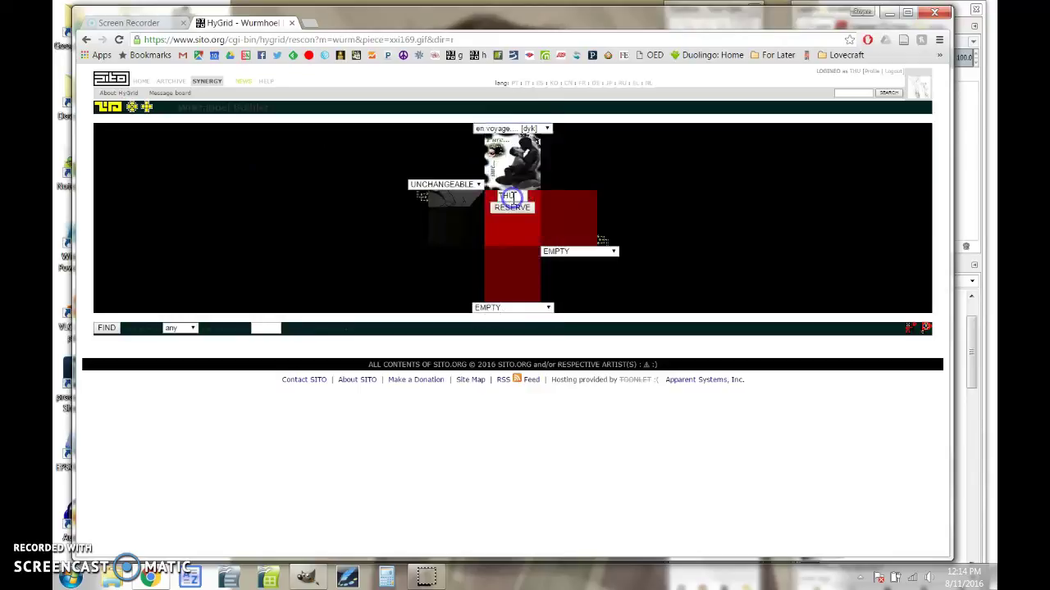
{"action": "left_click", "coordinate": [524, 129]}
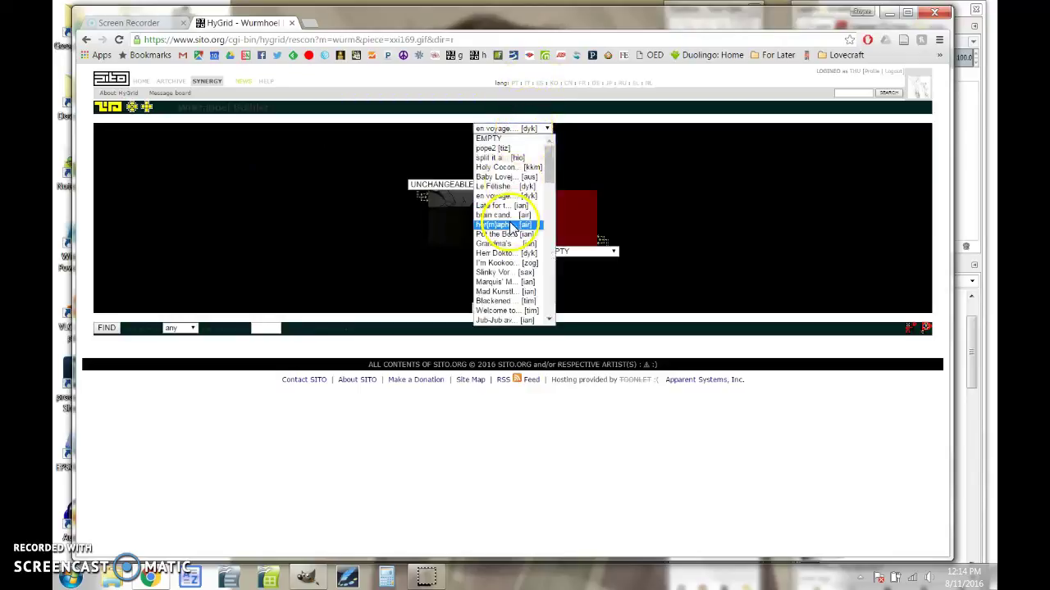
{"action": "left_click", "coordinate": [509, 224]}
{"action": "left_click", "coordinate": [513, 131]}
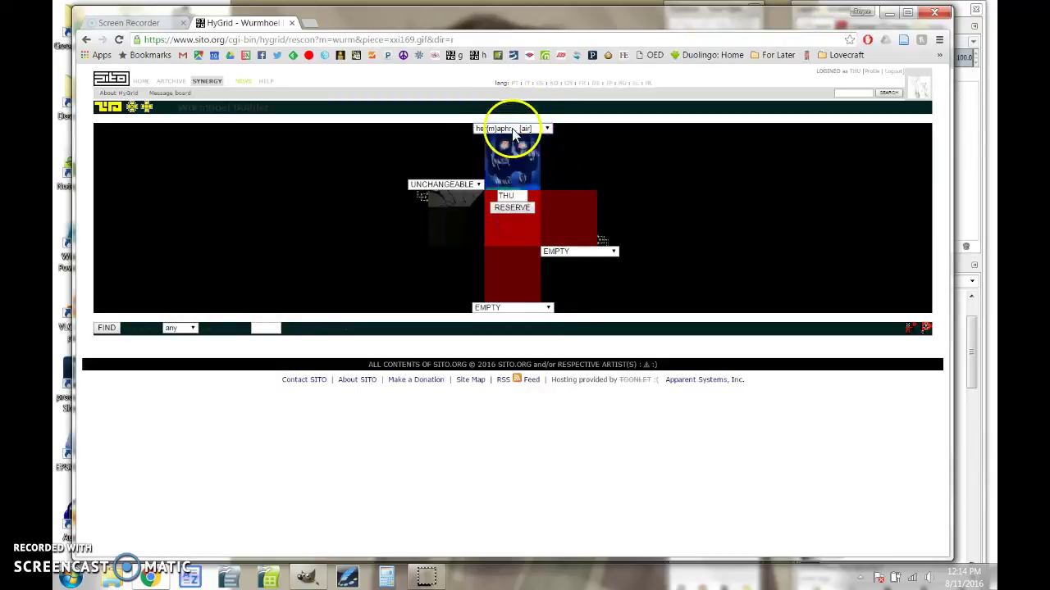
{"action": "left_click", "coordinate": [507, 281]}
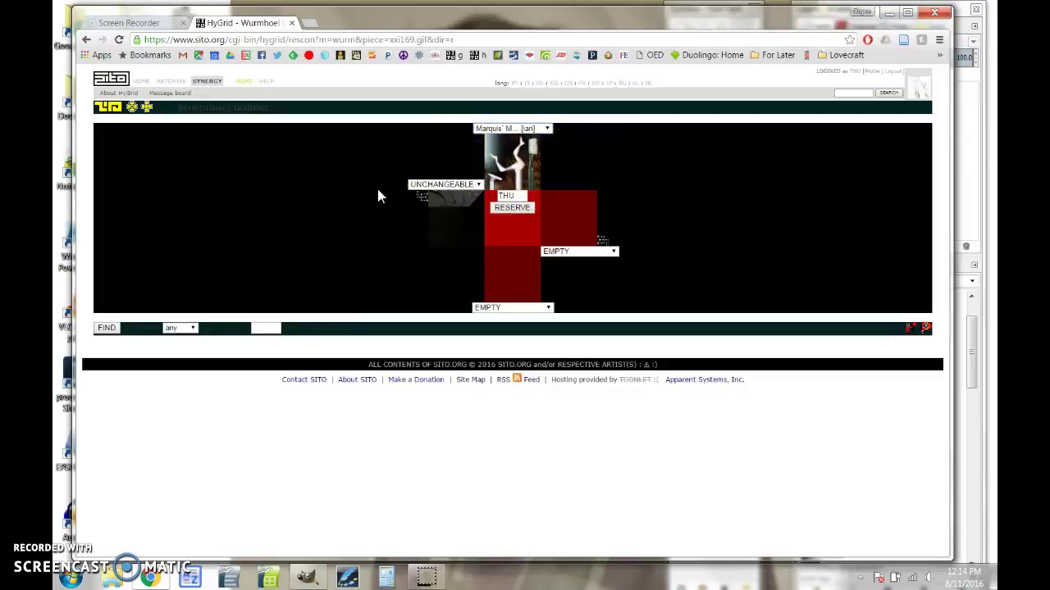
Return to the HyGrid, centre it on piece mrd027.gif and reserve the open slot on the left side of "Who sent ya?"
{"action": "left_click", "coordinate": [148, 115]}
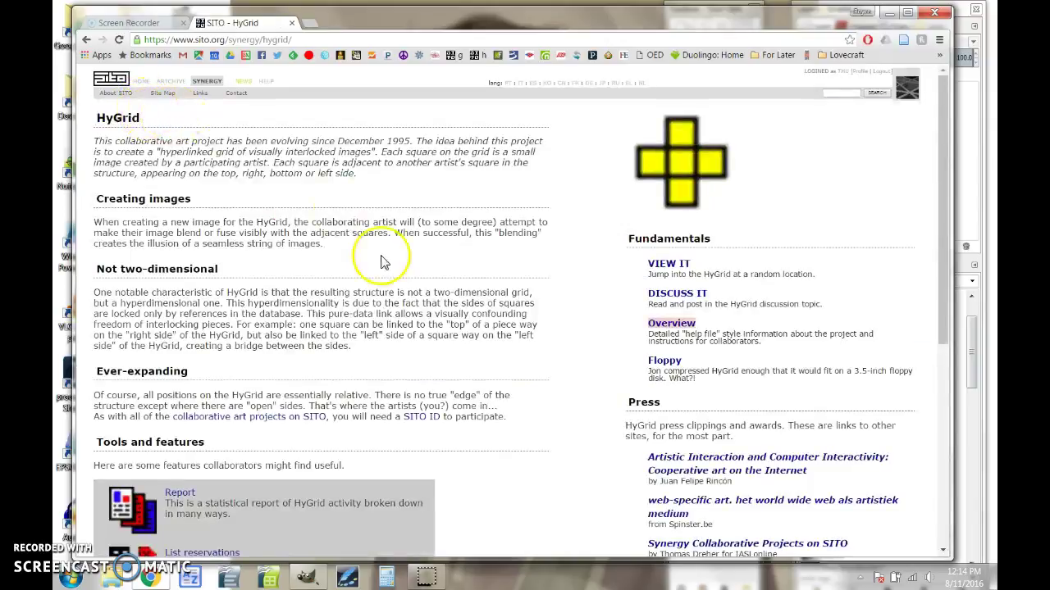
{"action": "left_click", "coordinate": [671, 267]}
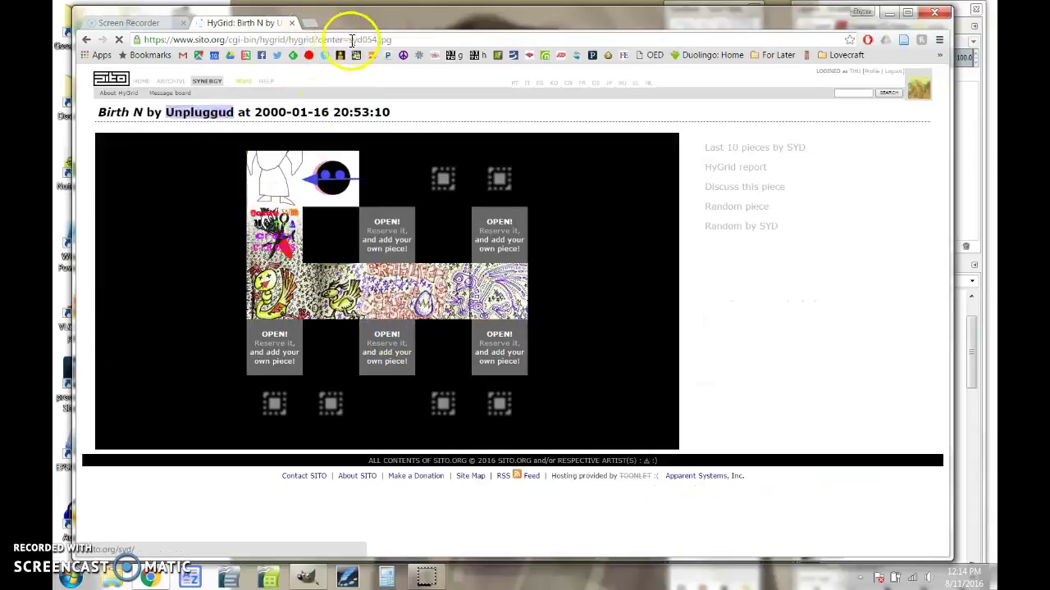
{"action": "left_click_drag", "start_coordinate": [349, 39], "coordinate": [481, 33]}
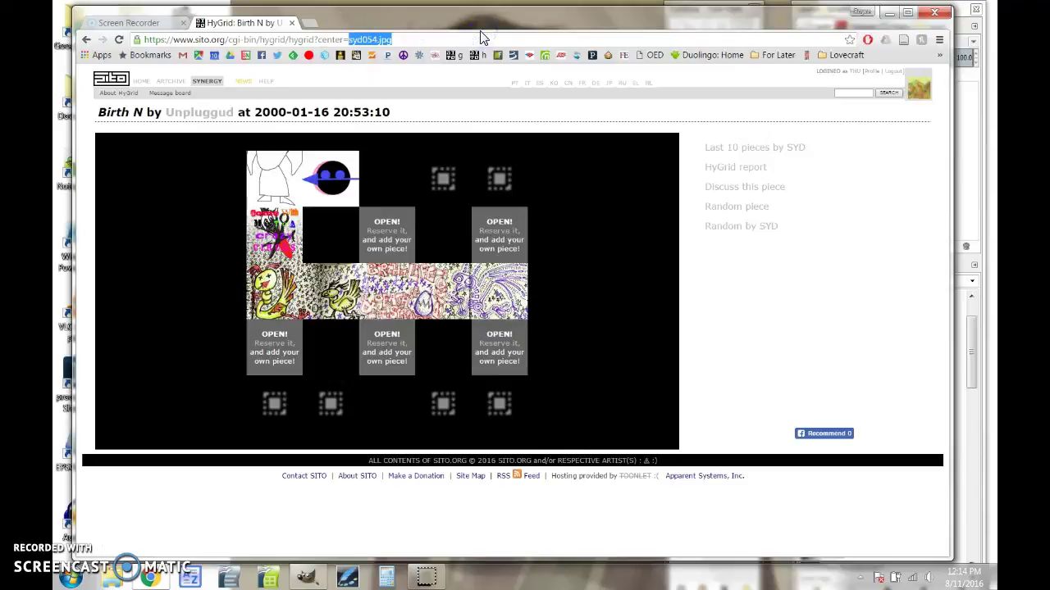
{"action": "type", "text": "mrd027"}
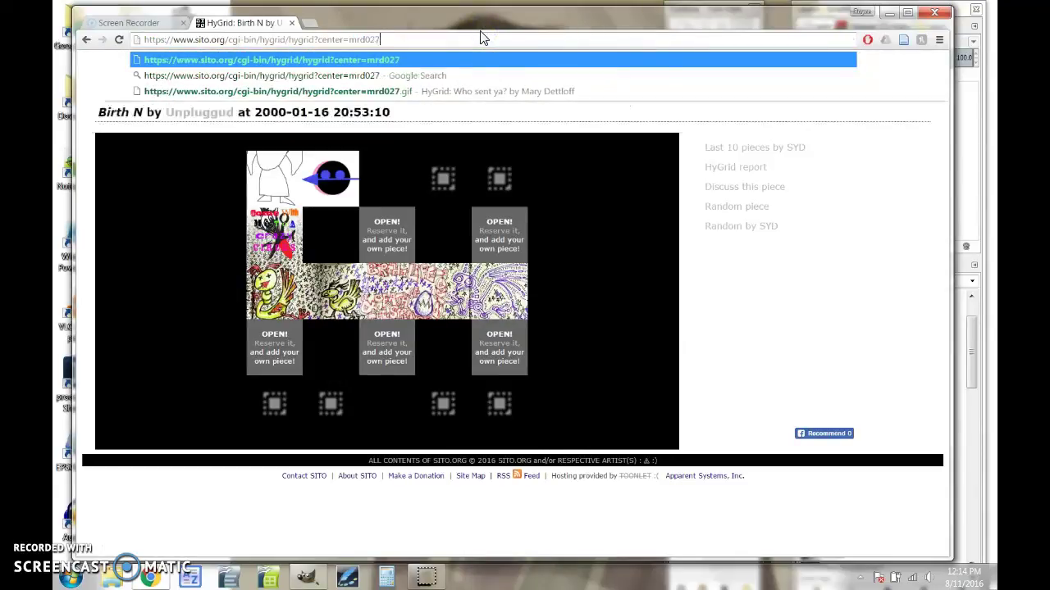
{"action": "type", "text": ".gif"}
{"action": "key", "text": "Return"}
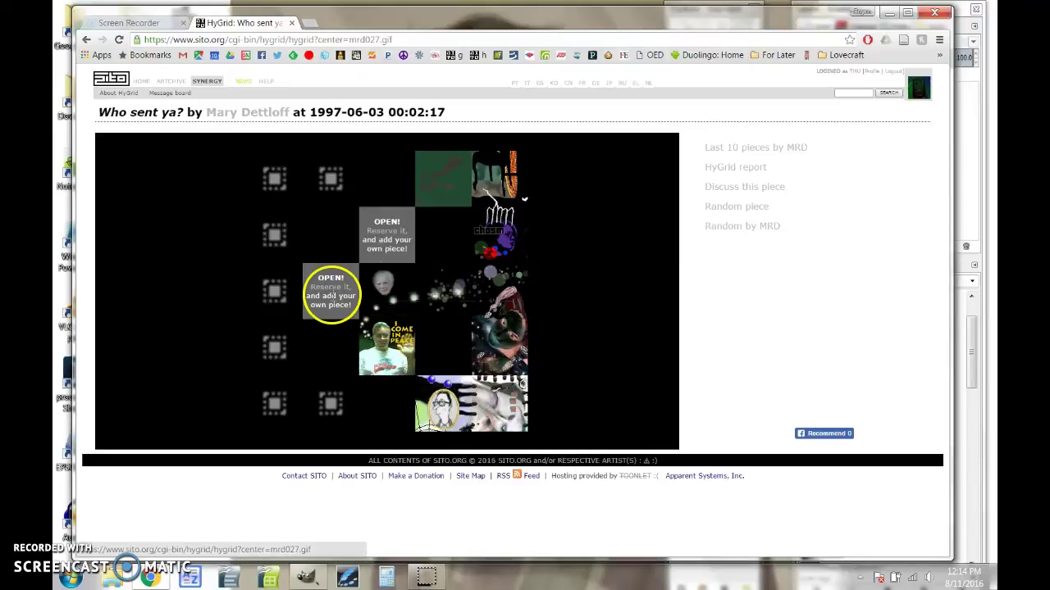
{"action": "left_click", "coordinate": [330, 288]}
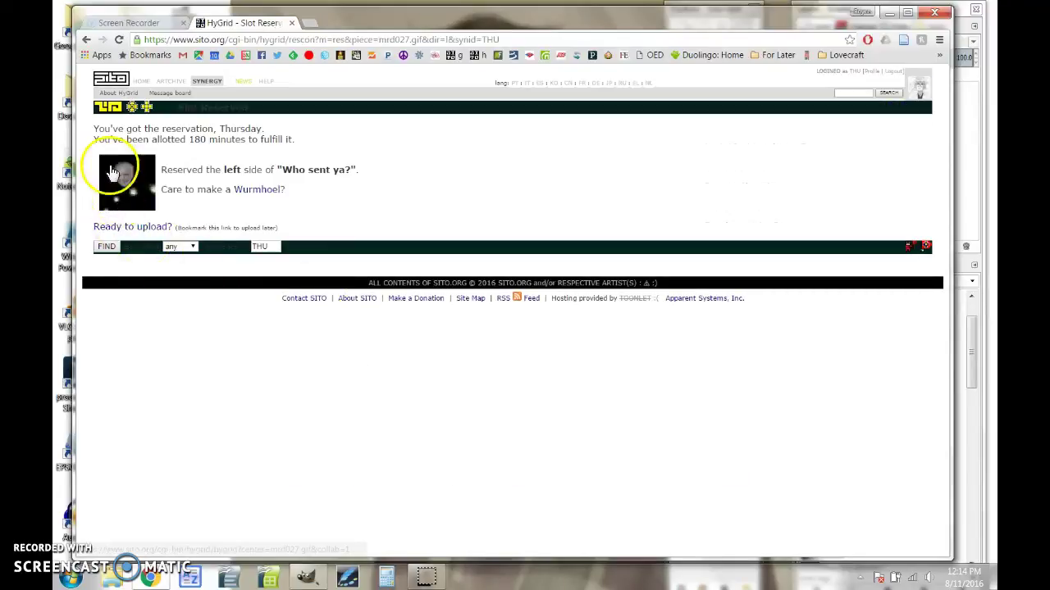
Return to the HyGrid, centre it on piece hyv003.gif and reserve the open slot above "and black again"
{"action": "left_click", "coordinate": [126, 95]}
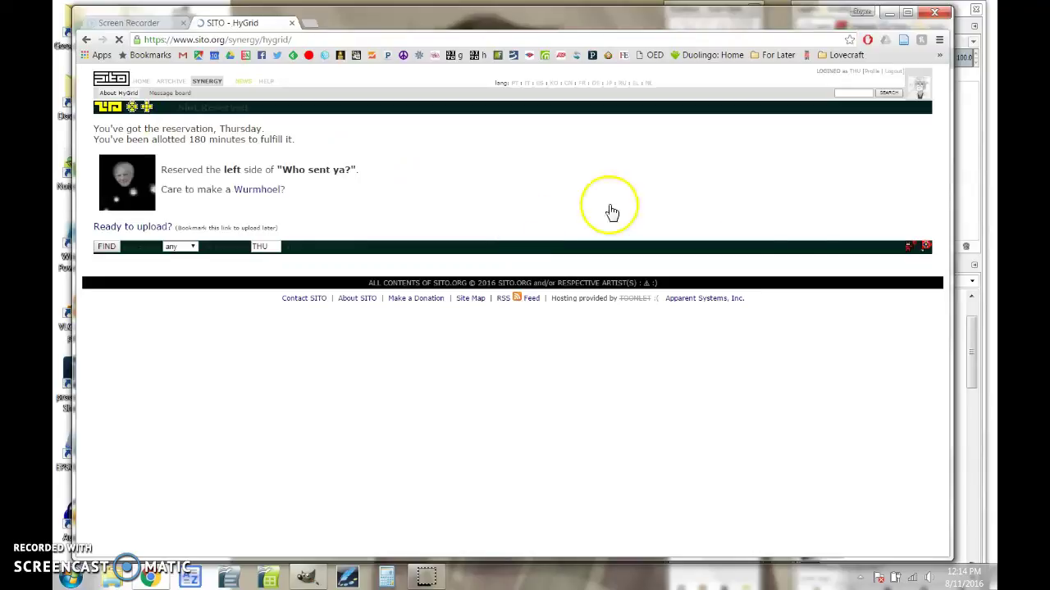
{"action": "left_click", "coordinate": [681, 270]}
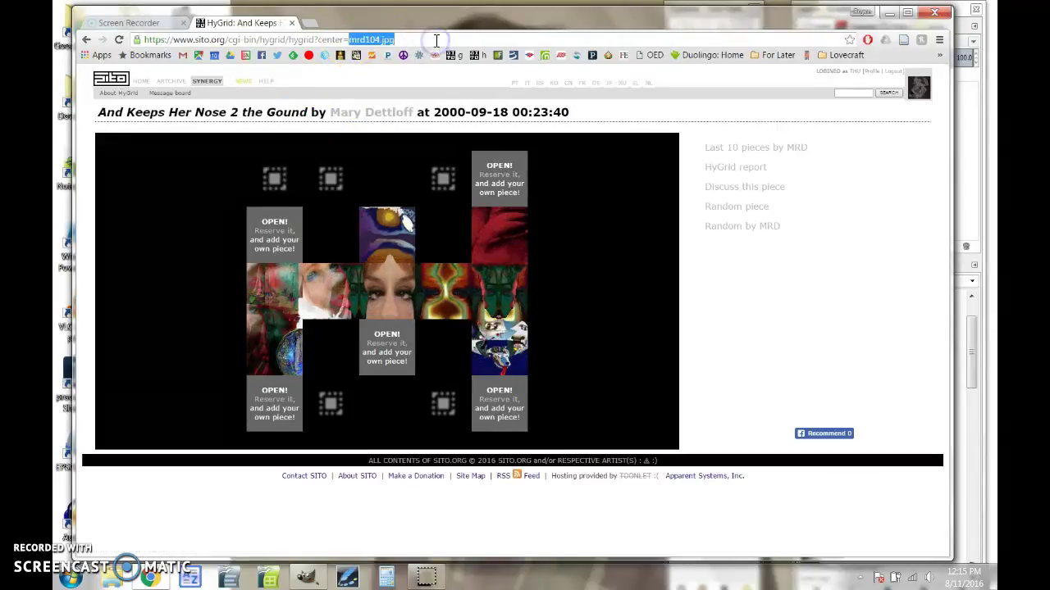
{"action": "type", "text": "yv"}
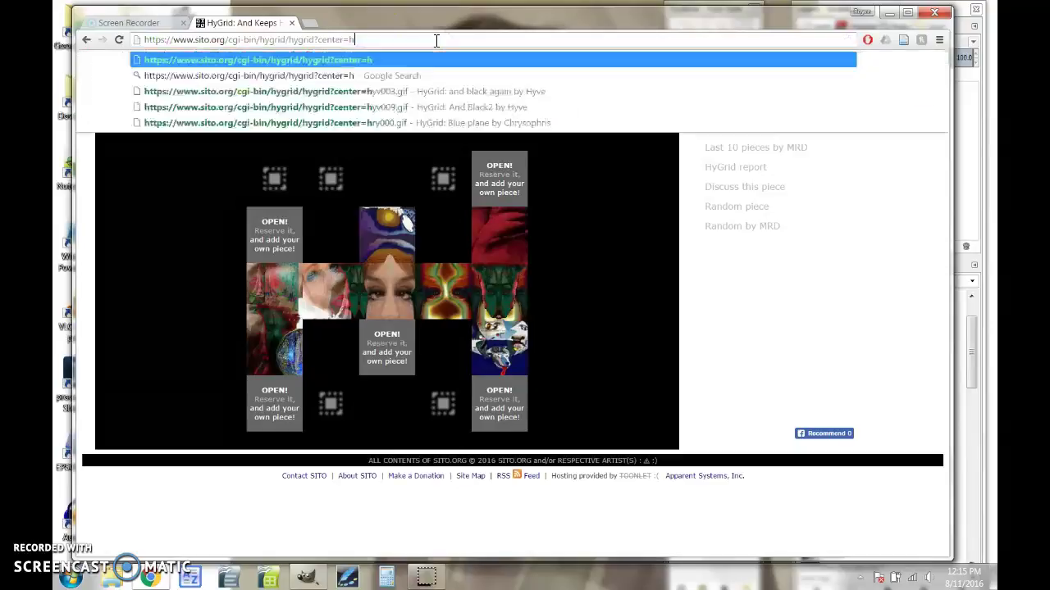
{"action": "type", "text": "003.gif"}
{"action": "key", "text": "Return"}
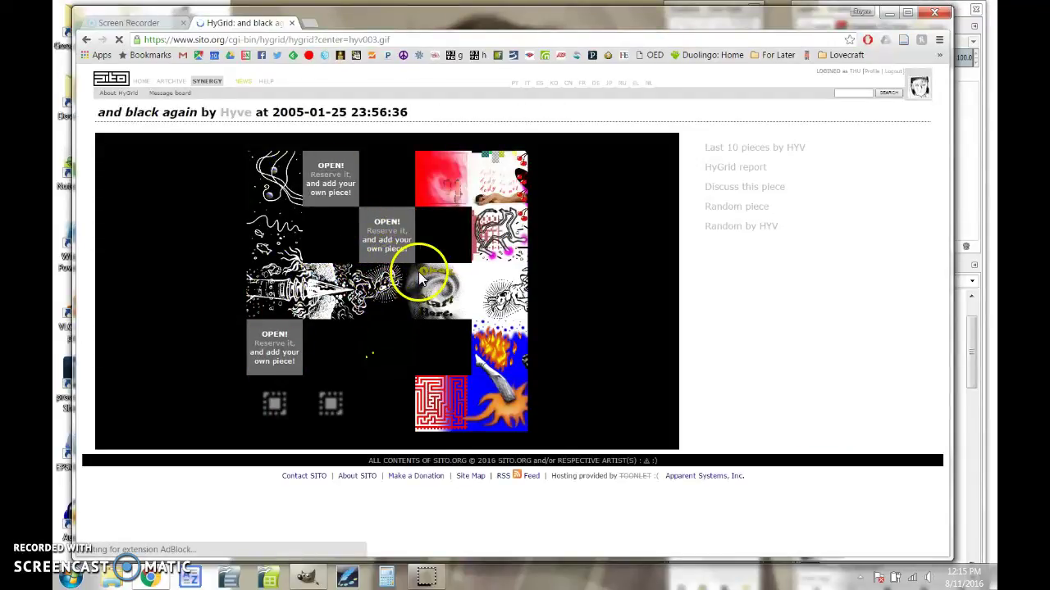
{"action": "left_click", "coordinate": [399, 234]}
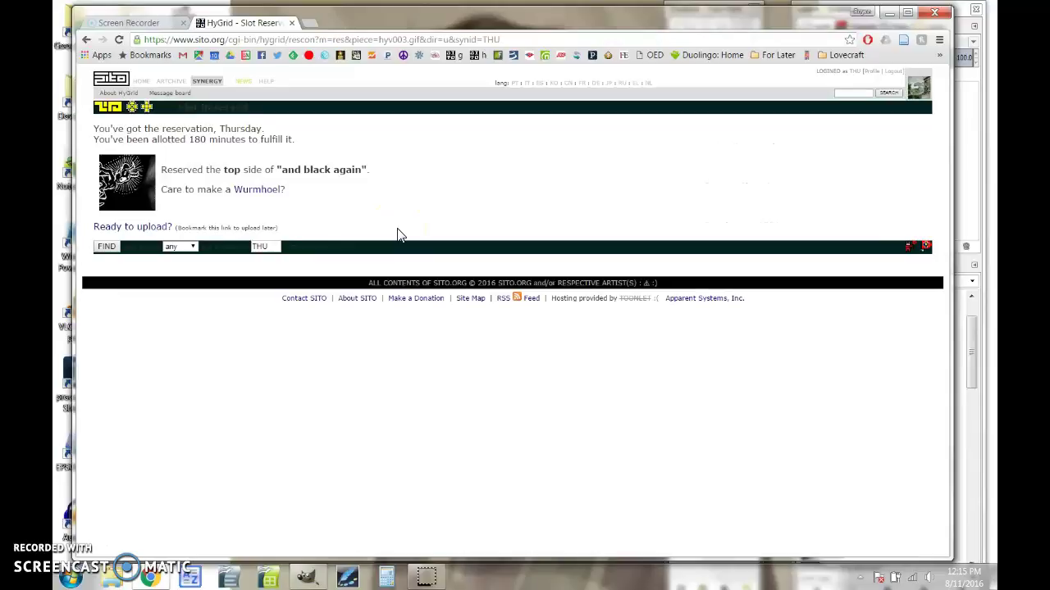
Build a Wurmhoel from this reservation with "Plain Gray... [xxi]" as the left neighbour and "Who sent y... [mrd]" as the right neighbour
{"action": "left_click", "coordinate": [255, 190]}
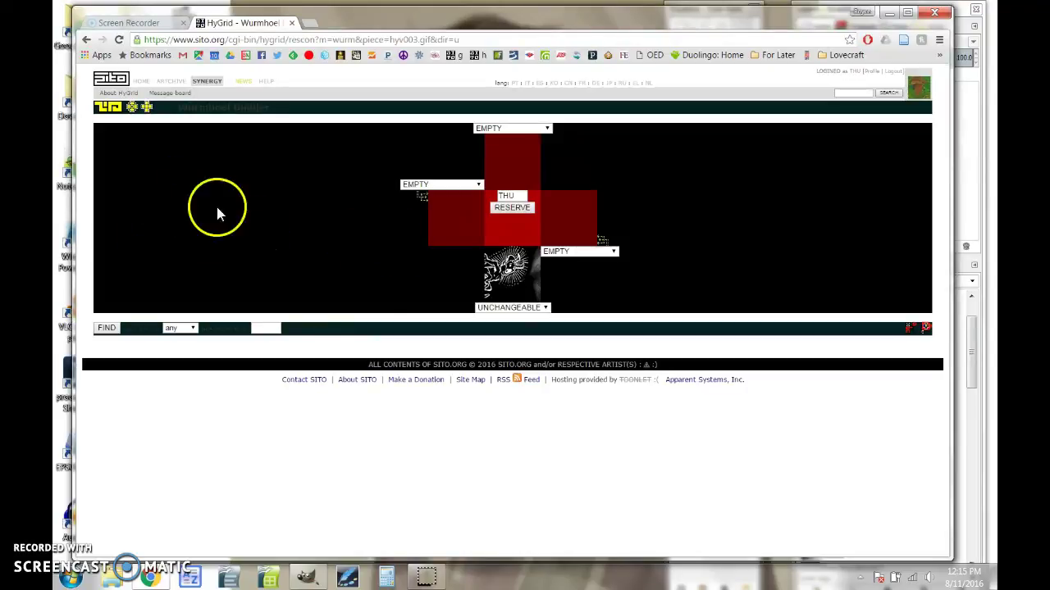
{"action": "left_click", "coordinate": [449, 186]}
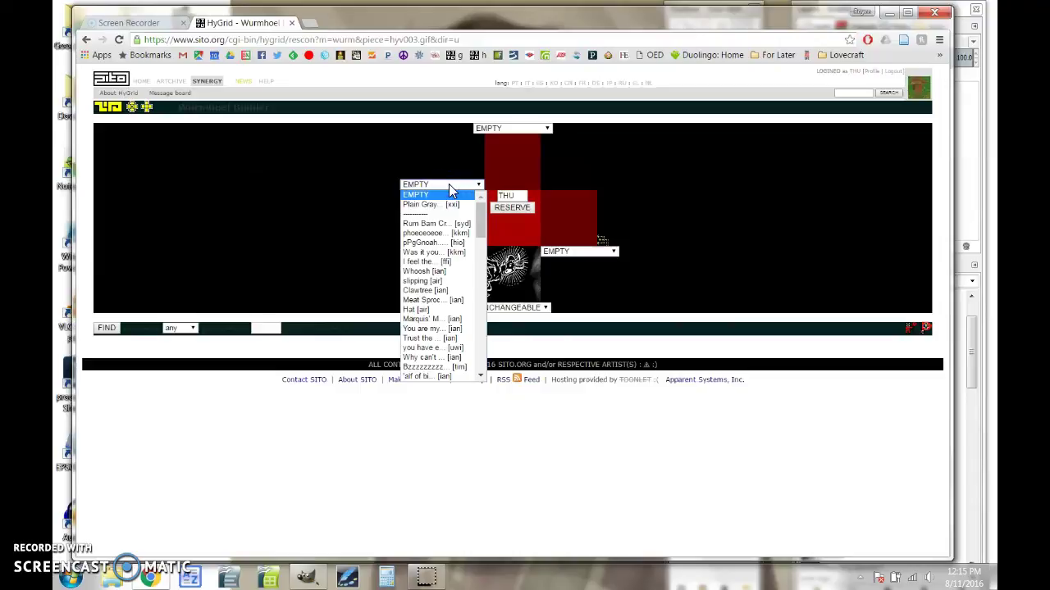
{"action": "left_click", "coordinate": [448, 207]}
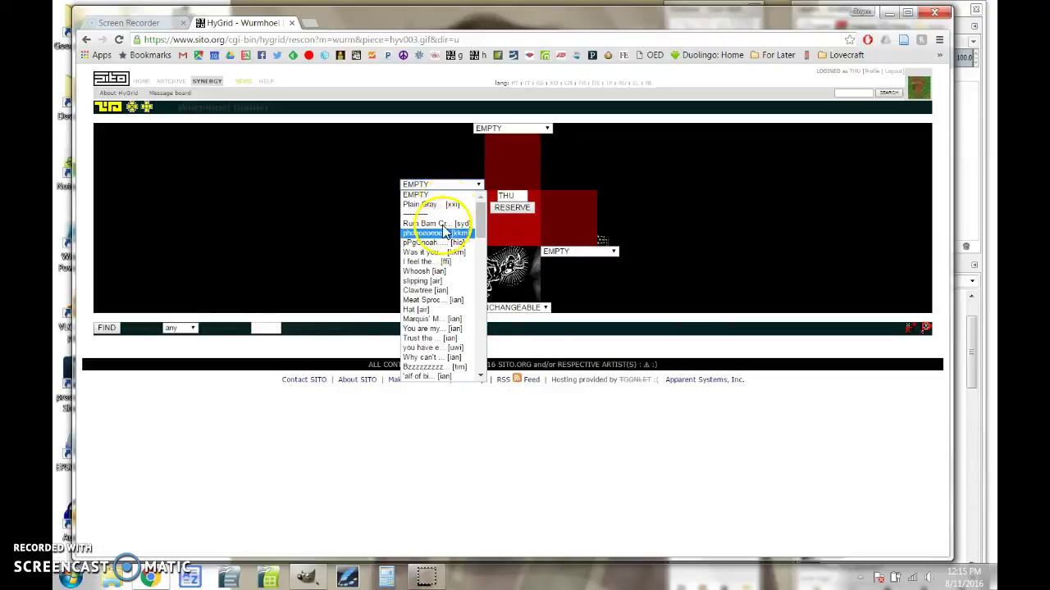
{"action": "left_click", "coordinate": [441, 319]}
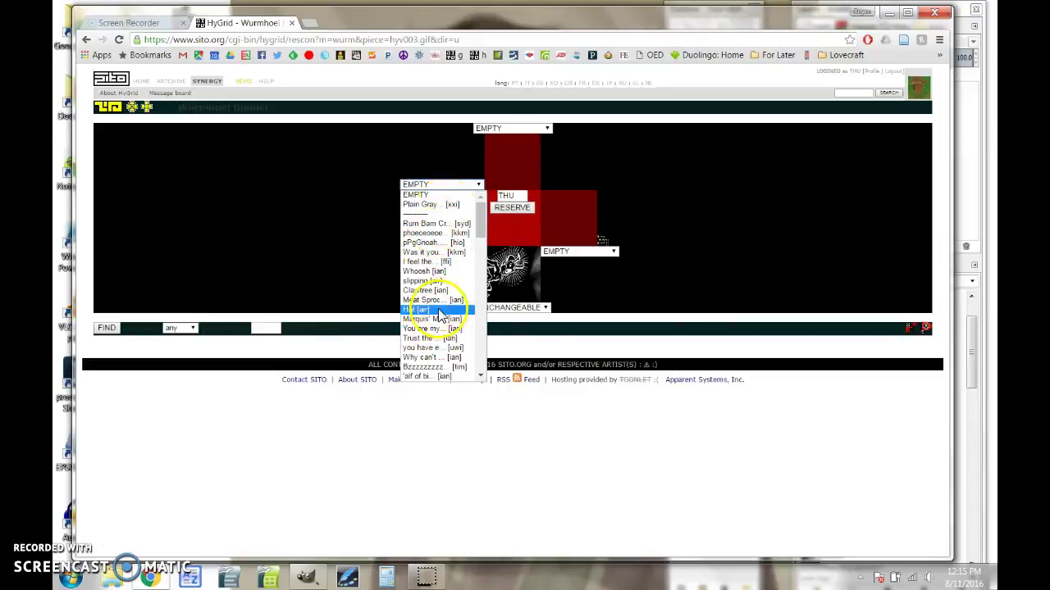
{"action": "left_click", "coordinate": [440, 205]}
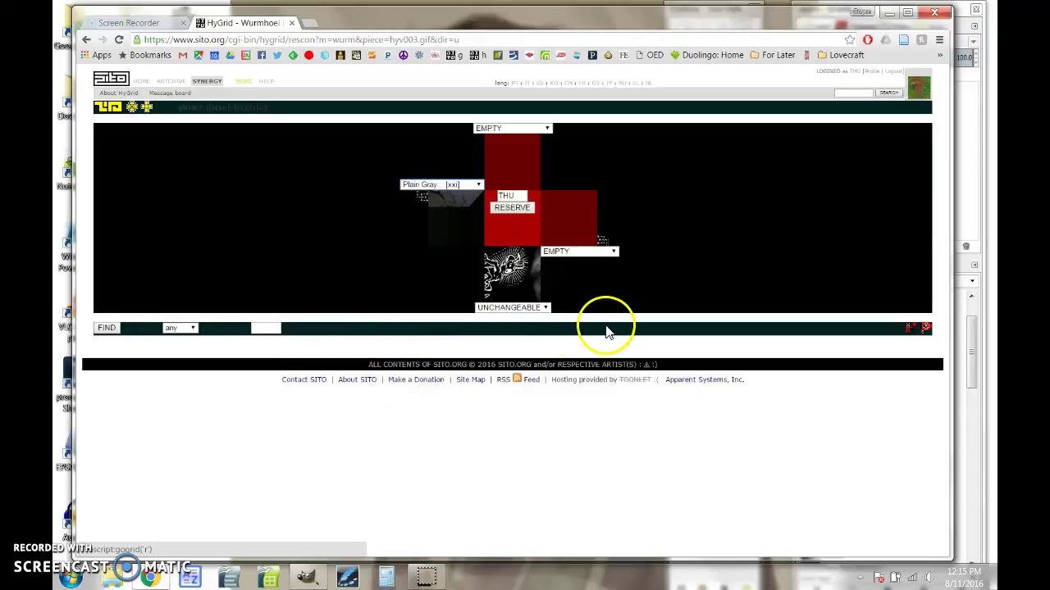
{"action": "left_click", "coordinate": [584, 254]}
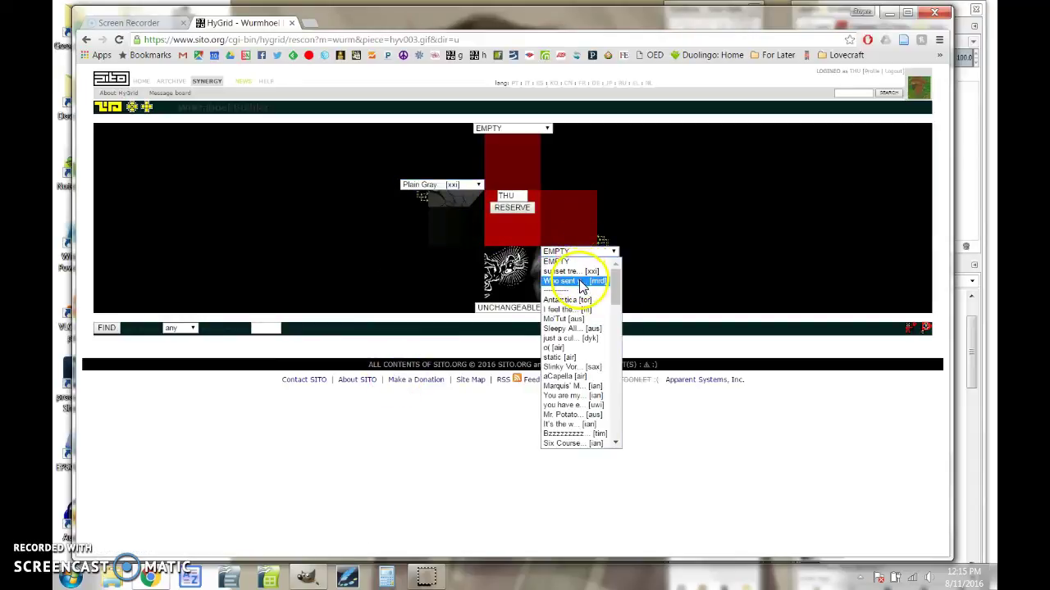
{"action": "left_click", "coordinate": [579, 280]}
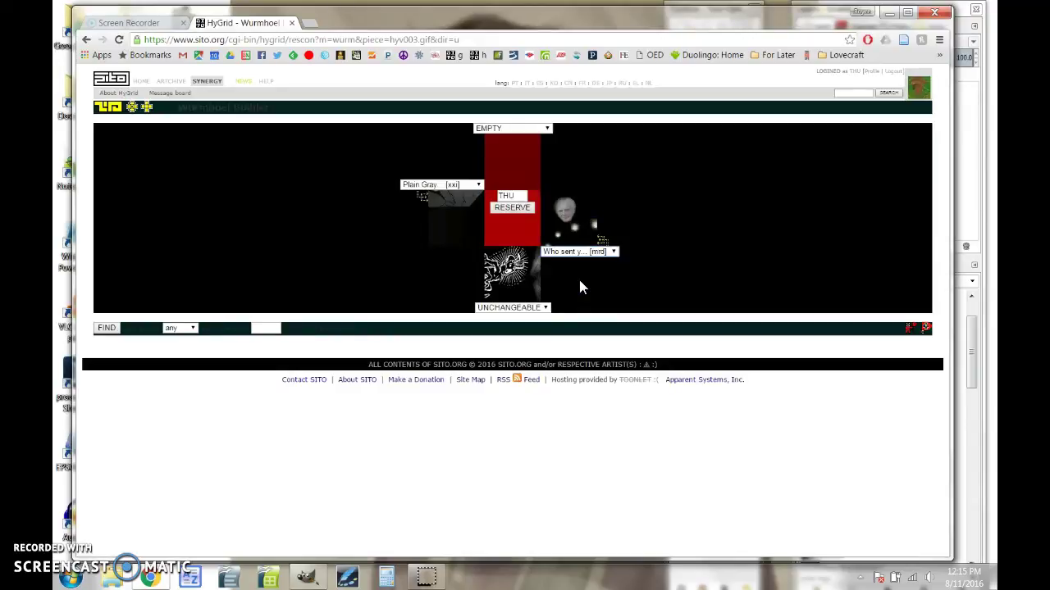
Keep the top neighbour EMPTY and reserve the configured Wurmhoel
{"action": "left_click", "coordinate": [518, 129]}
{"action": "left_click", "coordinate": [518, 133]}
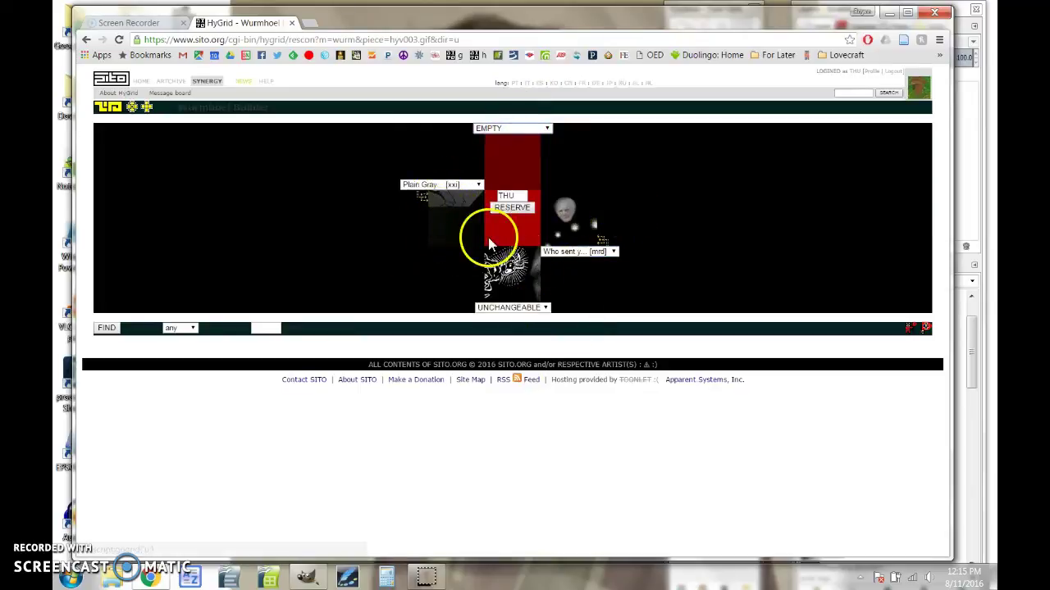
{"action": "left_click", "coordinate": [512, 209]}
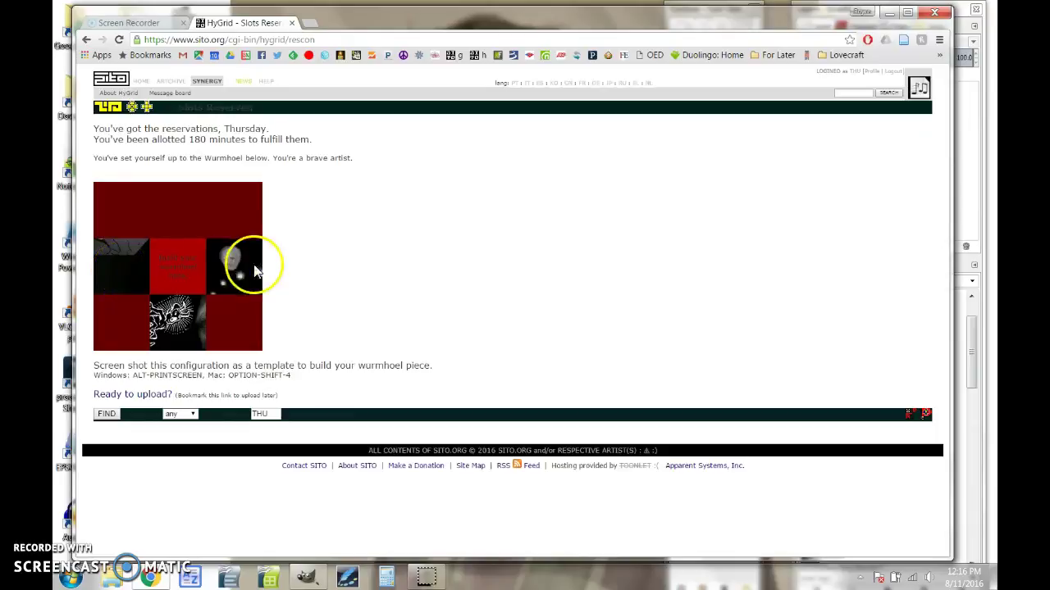
Save the Wurmhoel's left neighbour image as the GIF file xxi169 in the SITO folder
{"action": "right_click", "coordinate": [123, 283]}
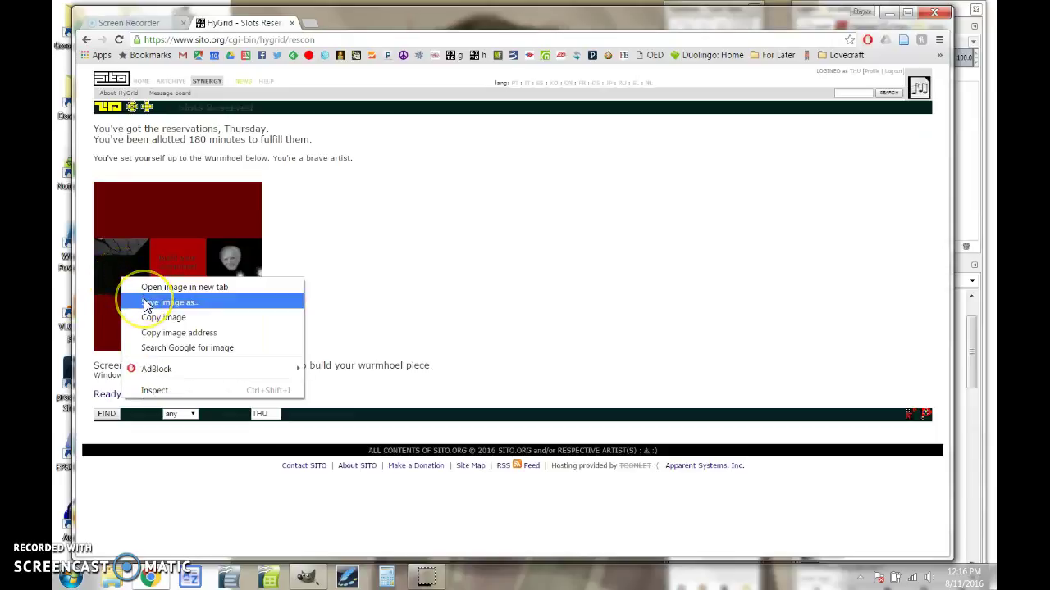
{"action": "left_click", "coordinate": [146, 303]}
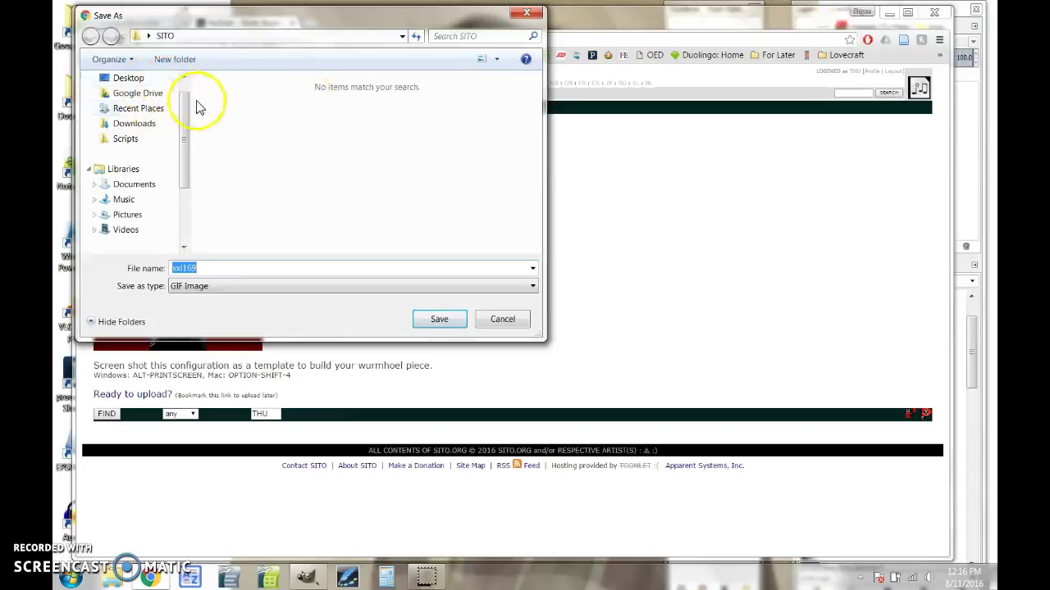
{"action": "left_click_drag", "start_coordinate": [187, 123], "coordinate": [188, 93]}
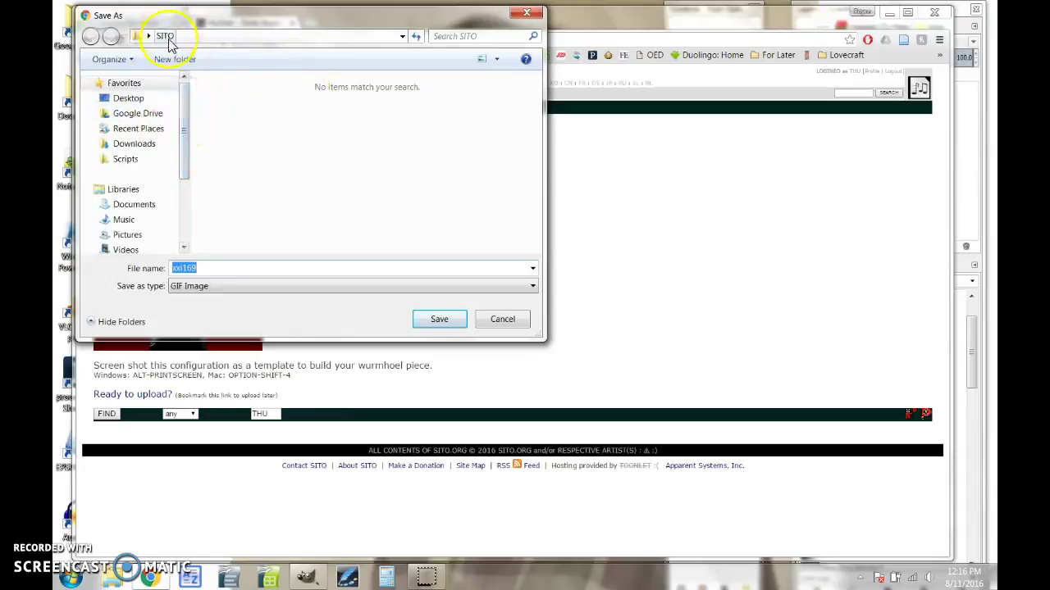
{"action": "left_click", "coordinate": [441, 324]}
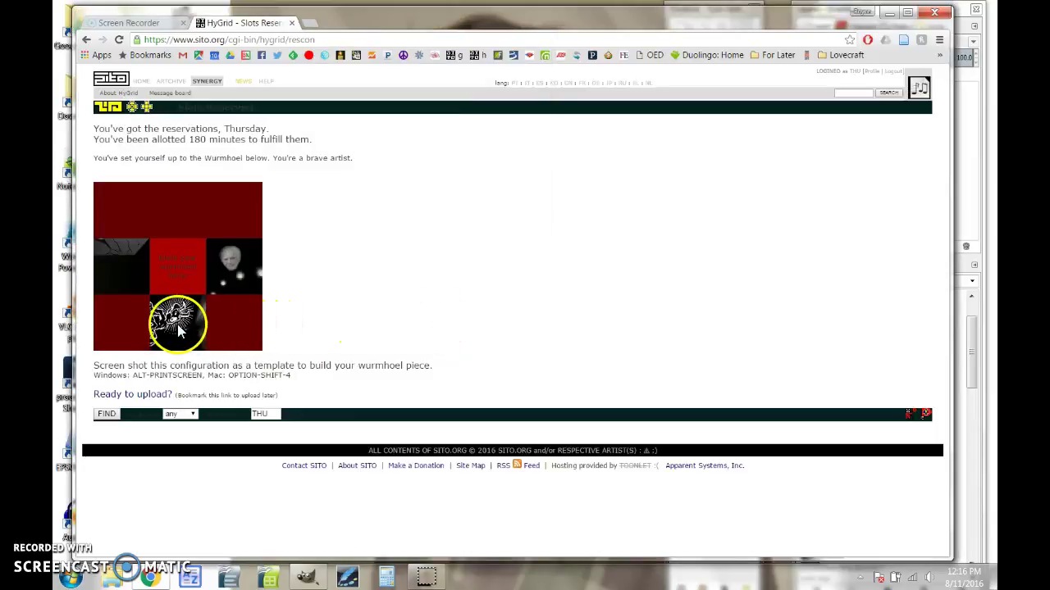
Save the Wurmhoel's bottom neighbour image as the GIF file hyv003 in the SITO folder
{"action": "right_click", "coordinate": [185, 326]}
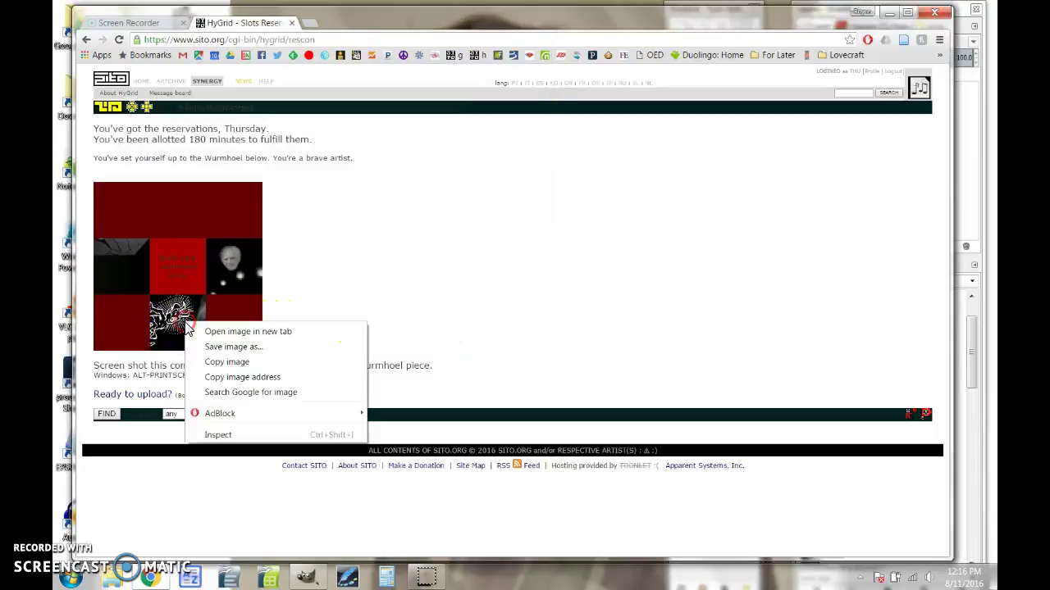
{"action": "left_click", "coordinate": [231, 348]}
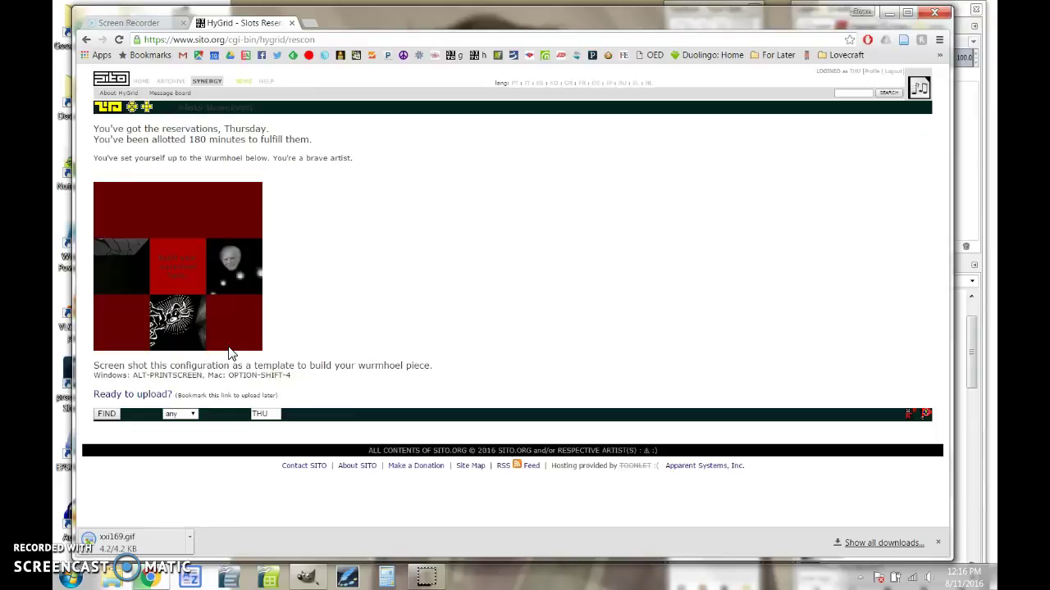
{"action": "right_click", "coordinate": [179, 318]}
{"action": "left_click", "coordinate": [206, 341]}
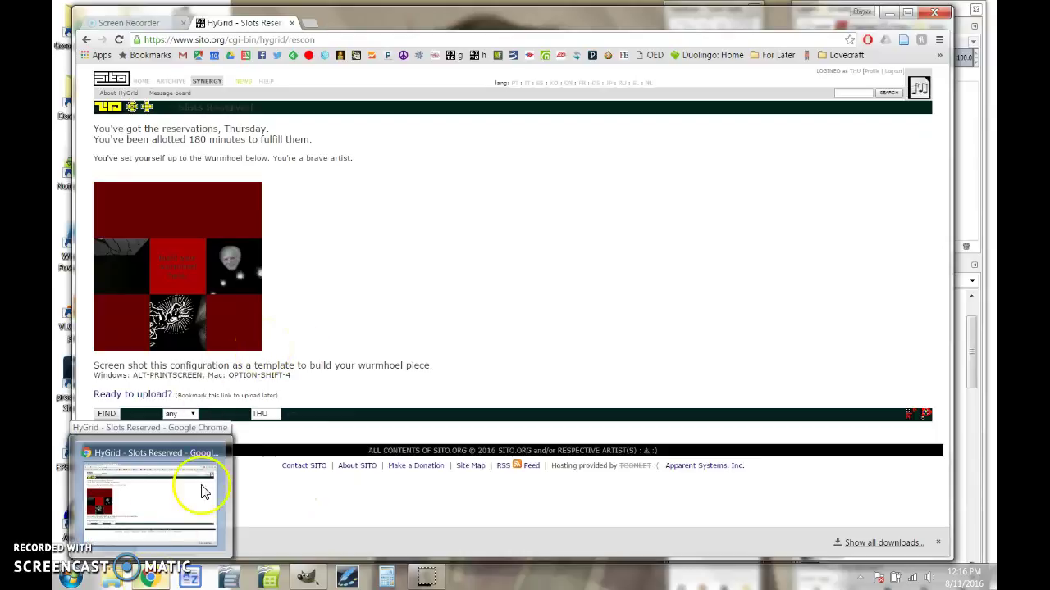
{"action": "right_click", "coordinate": [234, 276]}
{"action": "left_click", "coordinate": [267, 296]}
{"action": "left_click_drag", "start_coordinate": [393, 24], "coordinate": [553, 101]}
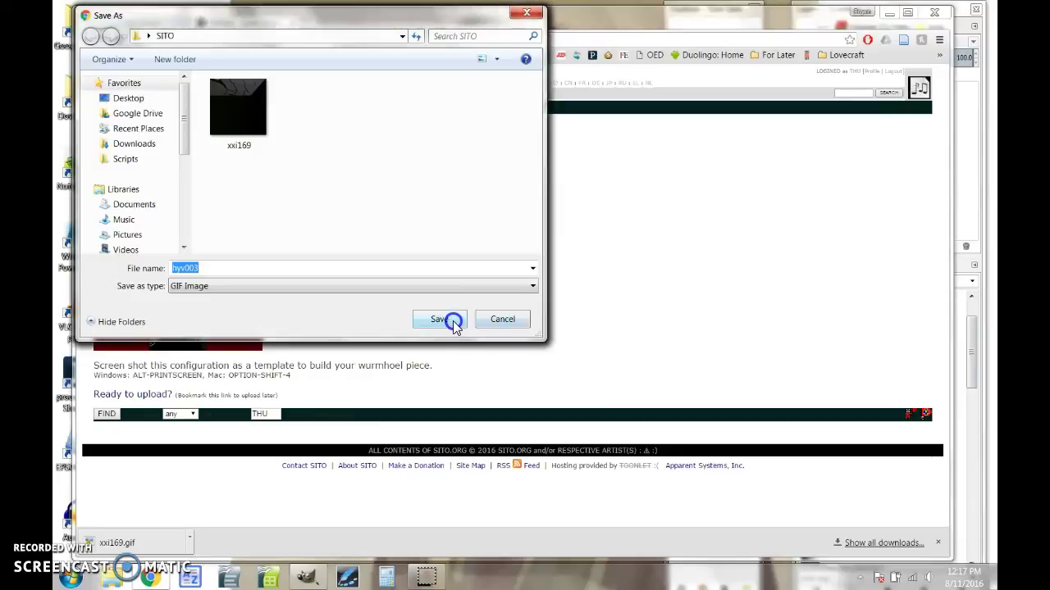
{"action": "left_click", "coordinate": [453, 321]}
{"action": "left_click", "coordinate": [500, 323]}
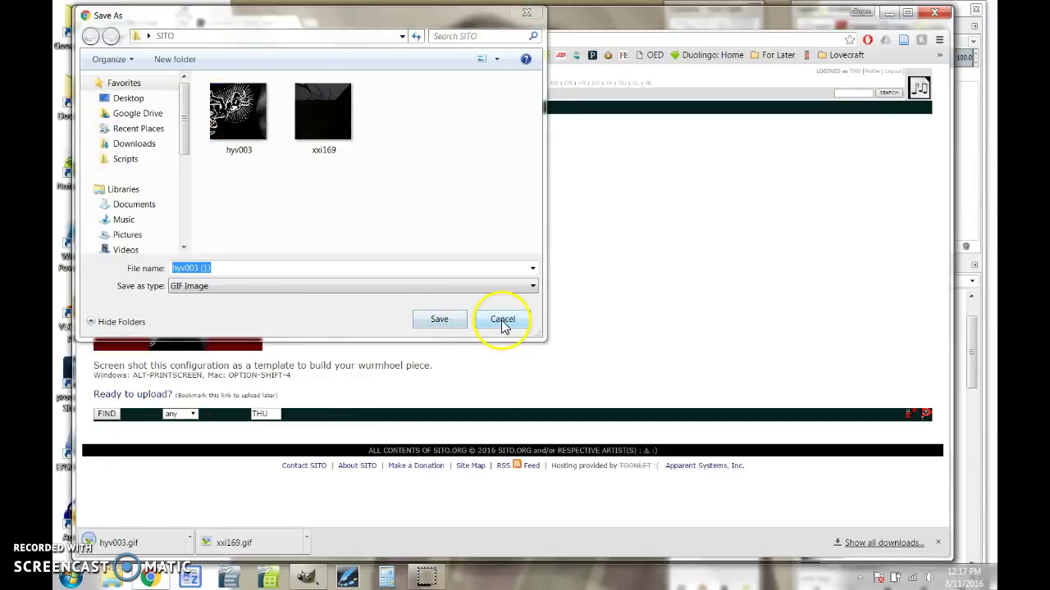
{"action": "left_click", "coordinate": [503, 322]}
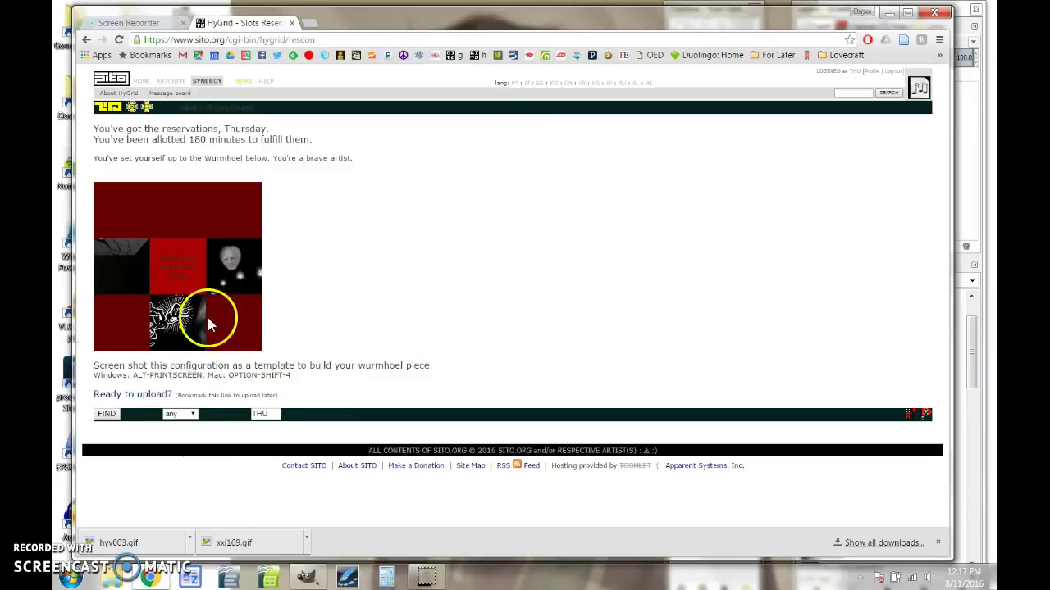
{"action": "right_click", "coordinate": [177, 313]}
{"action": "left_click", "coordinate": [199, 341]}
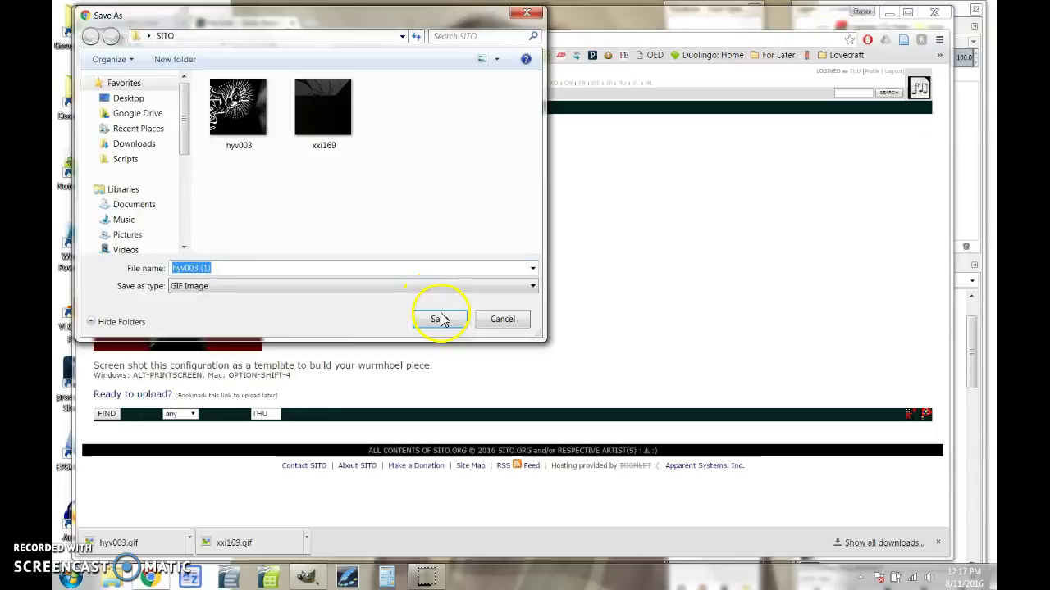
{"action": "left_click", "coordinate": [495, 319]}
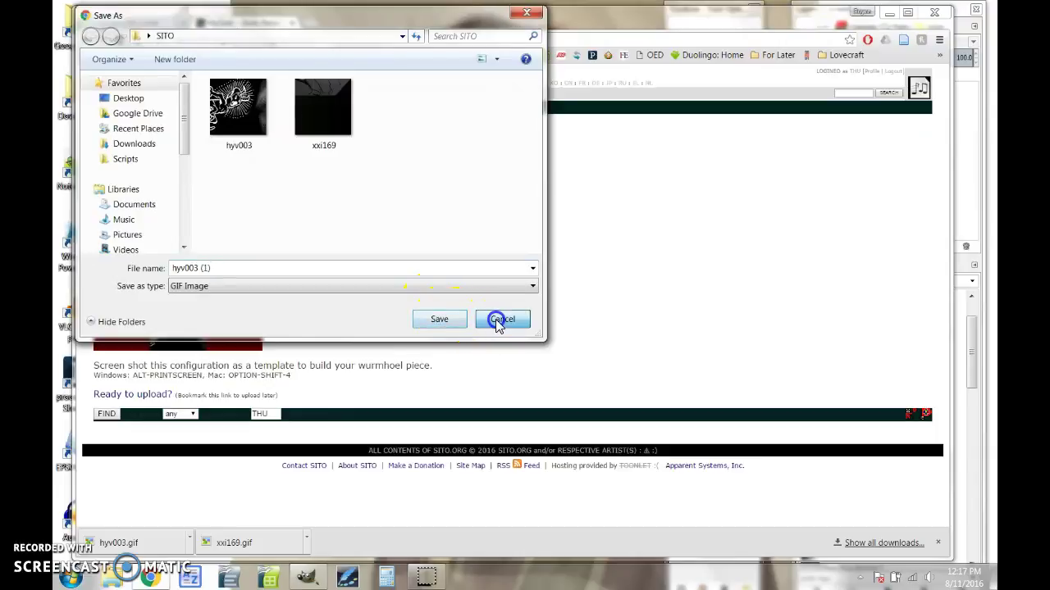
Save the Wurmhoel's right neighbour image as the GIF file mrd027 in the SITO folder
{"action": "right_click", "coordinate": [238, 267]}
{"action": "left_click", "coordinate": [272, 285]}
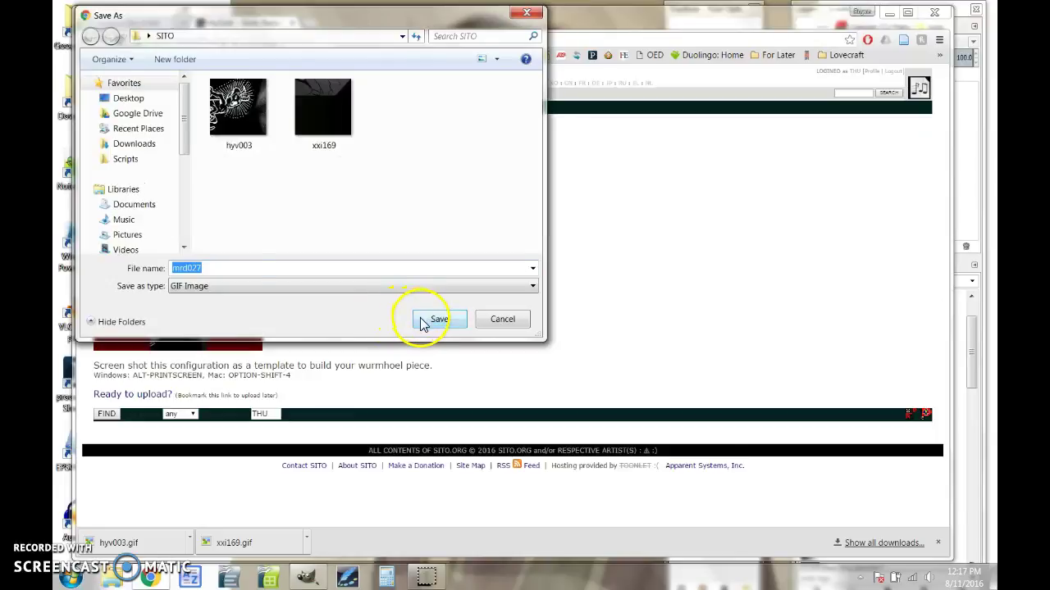
{"action": "left_click", "coordinate": [417, 319]}
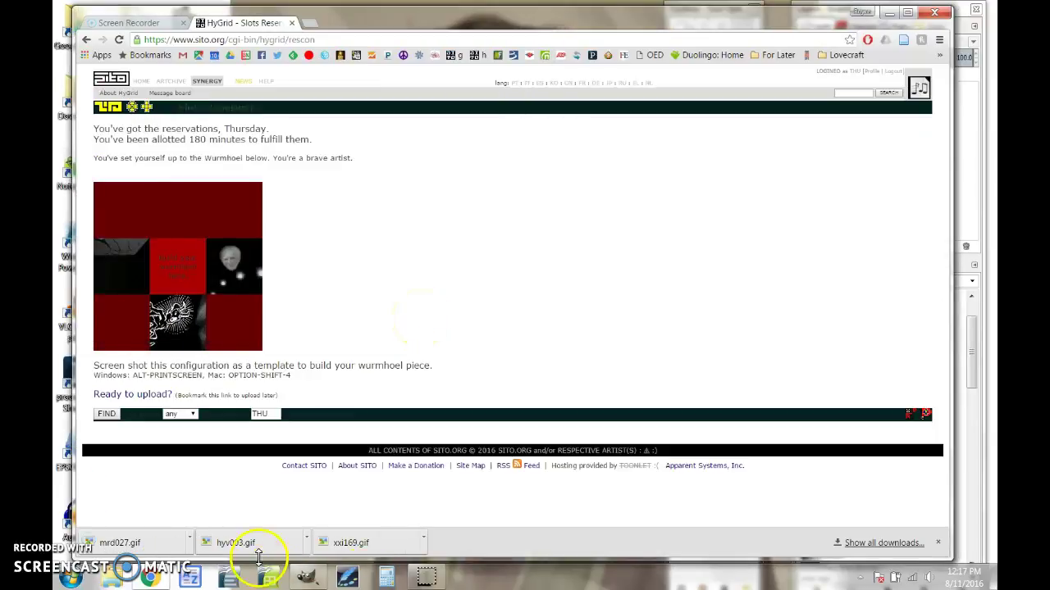
Switch to GIMP and create a new 300 × 200 px RGB image filled with transparency
{"action": "left_click", "coordinate": [305, 579]}
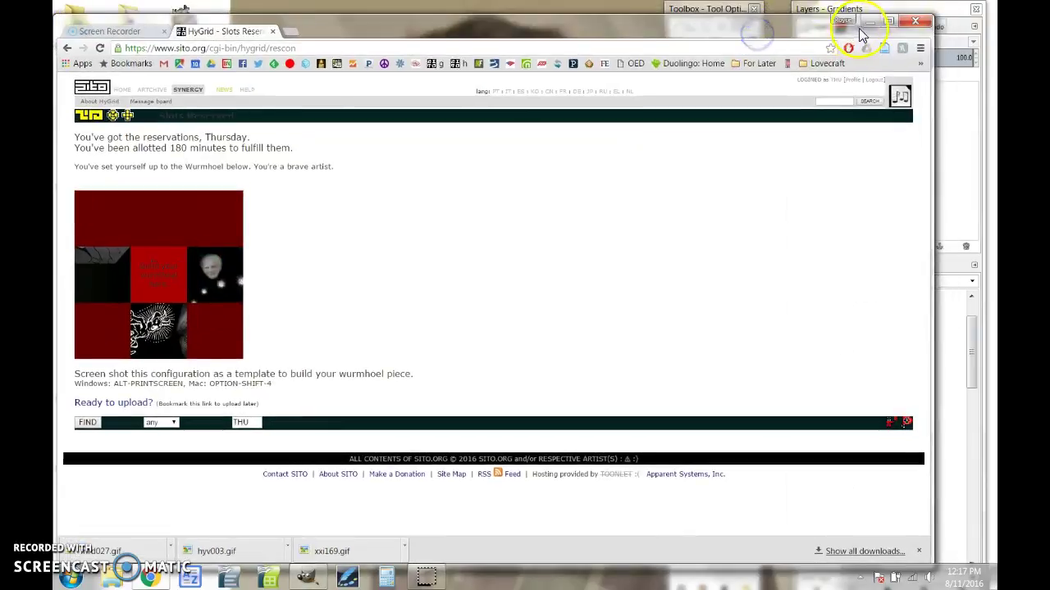
{"action": "left_click", "coordinate": [867, 26]}
{"action": "left_click_drag", "start_coordinate": [480, 96], "coordinate": [470, 83]}
{"action": "left_click_drag", "start_coordinate": [637, 321], "coordinate": [661, 359]}
{"action": "left_click", "coordinate": [218, 100]}
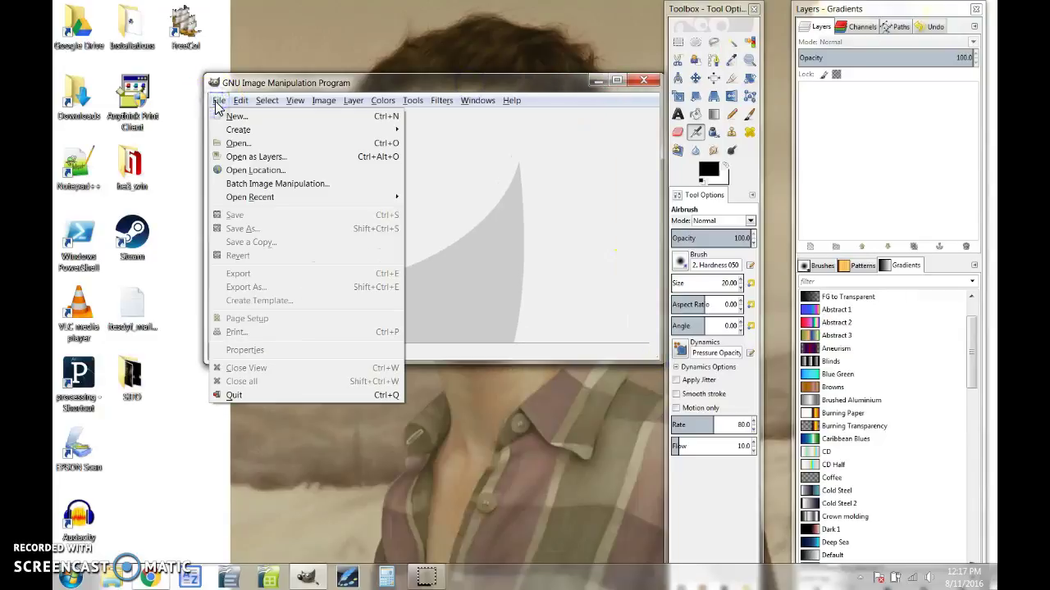
{"action": "left_click", "coordinate": [233, 117]}
{"action": "double_click", "coordinate": [325, 184]}
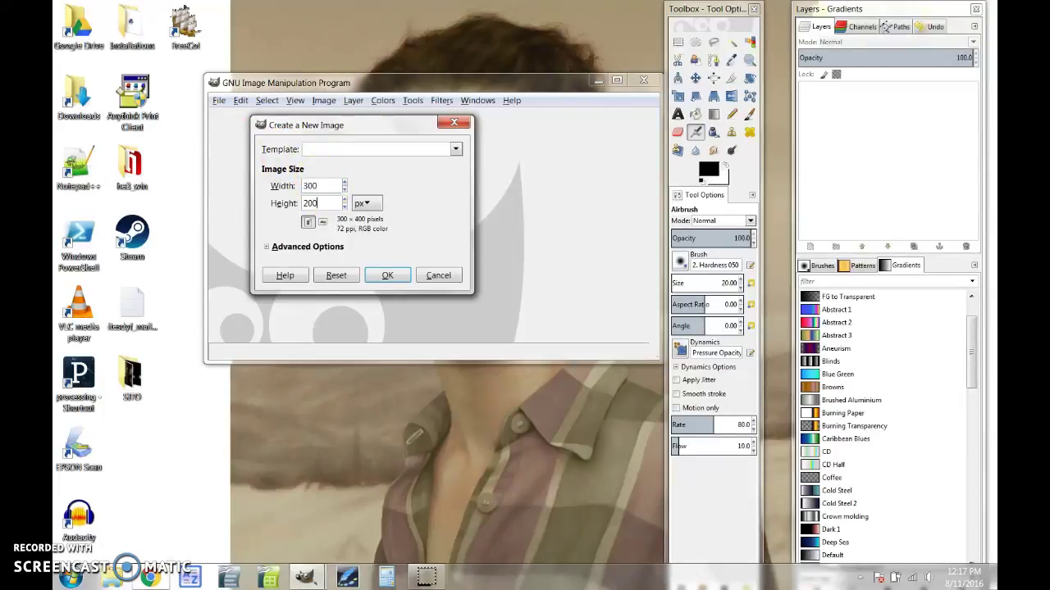
{"action": "left_click", "coordinate": [267, 247]}
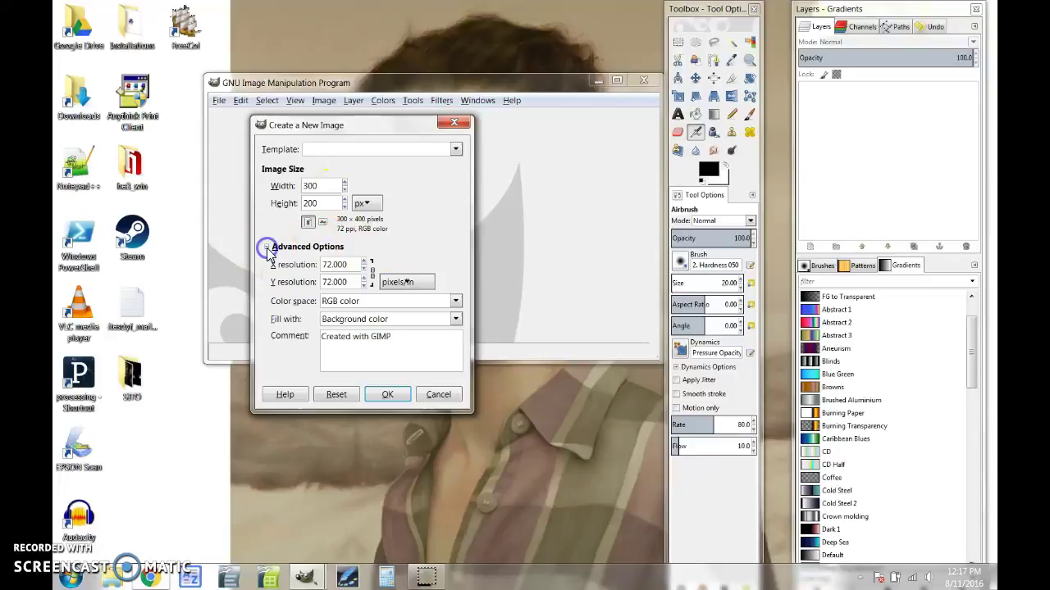
{"action": "left_click", "coordinate": [373, 320]}
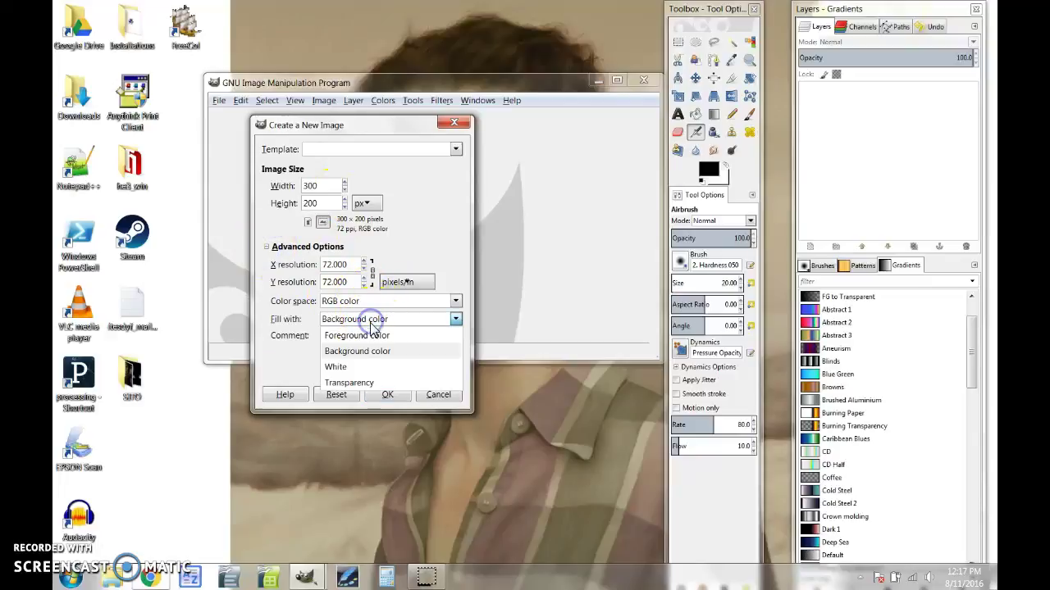
{"action": "left_click", "coordinate": [367, 384]}
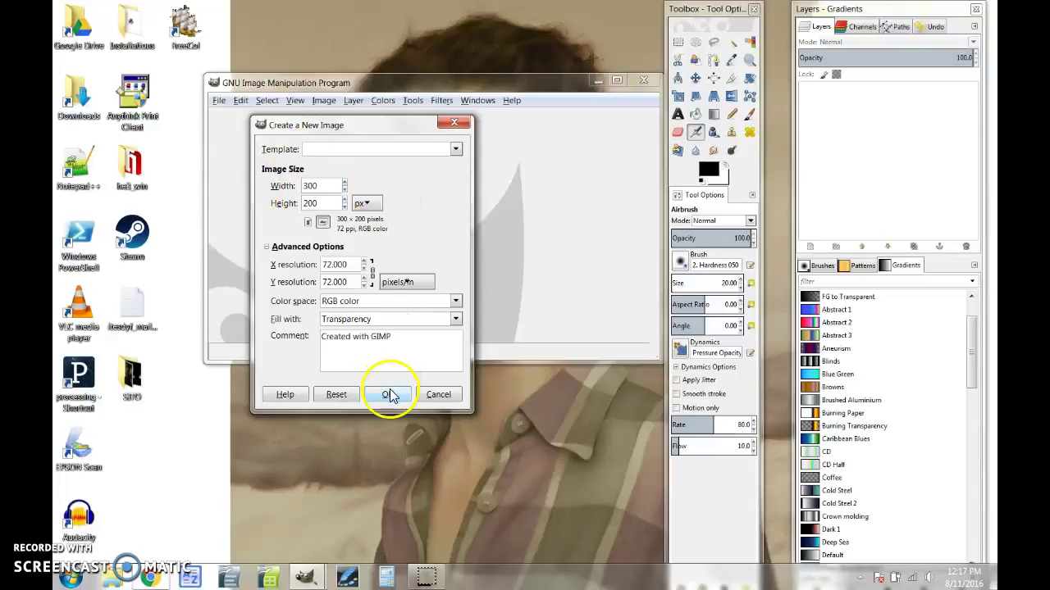
{"action": "left_click", "coordinate": [389, 397]}
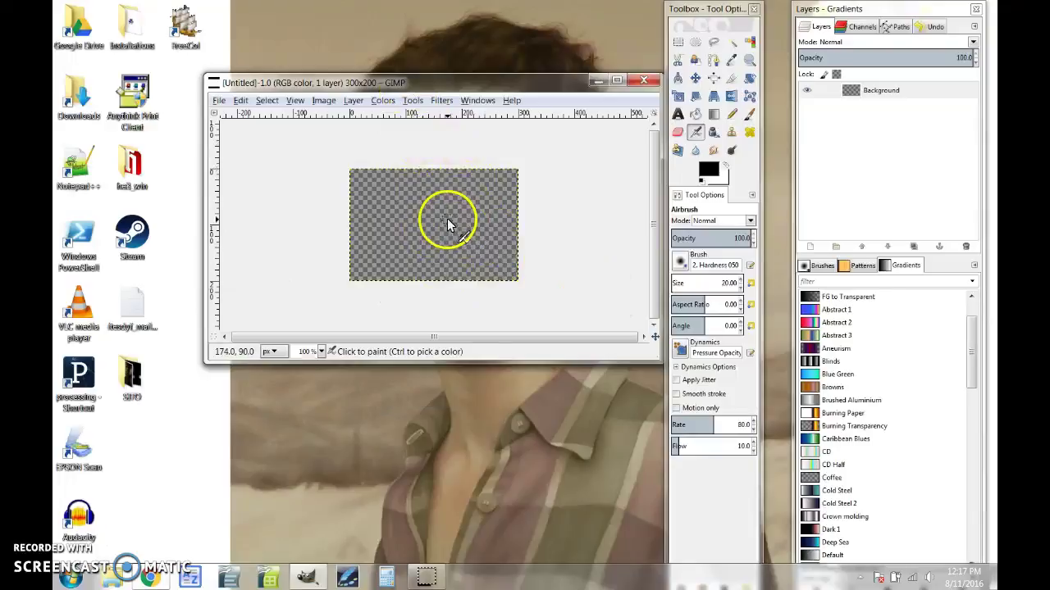
Open hyv003.gif, mrd027.gif and xxi169.gif from the SITO folder on the Desktop as layers in the new image
{"action": "left_click", "coordinate": [219, 100]}
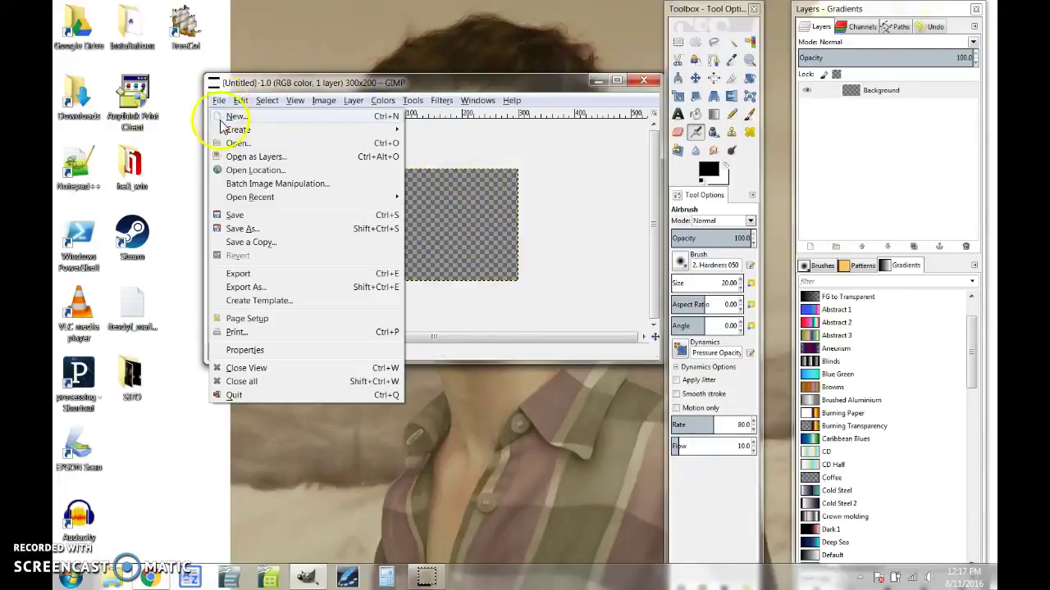
{"action": "left_click", "coordinate": [250, 158]}
{"action": "left_click", "coordinate": [153, 159]}
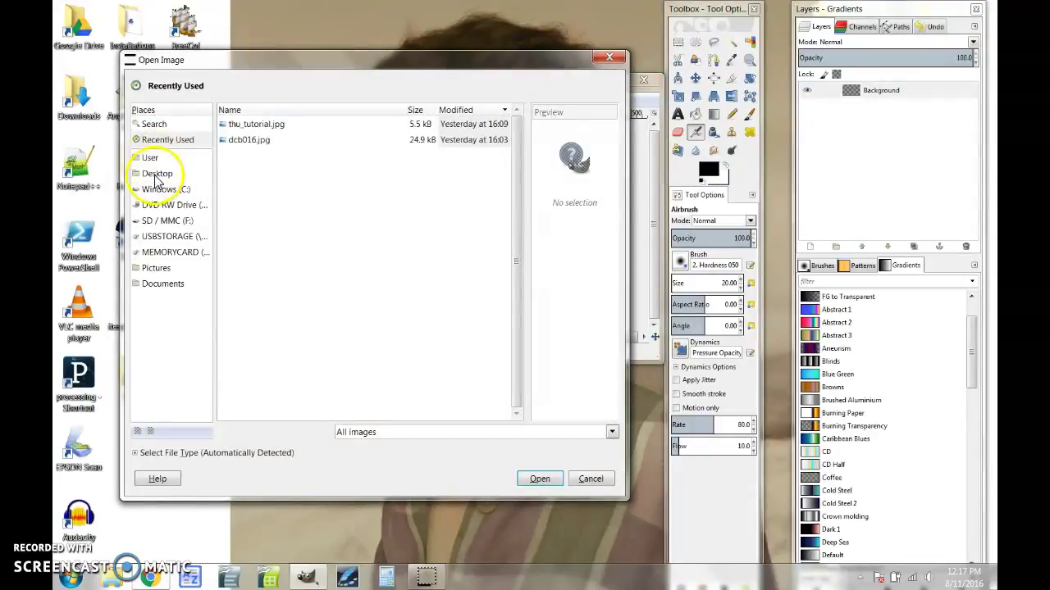
{"action": "left_click", "coordinate": [156, 173]}
{"action": "double_click", "coordinate": [236, 188]}
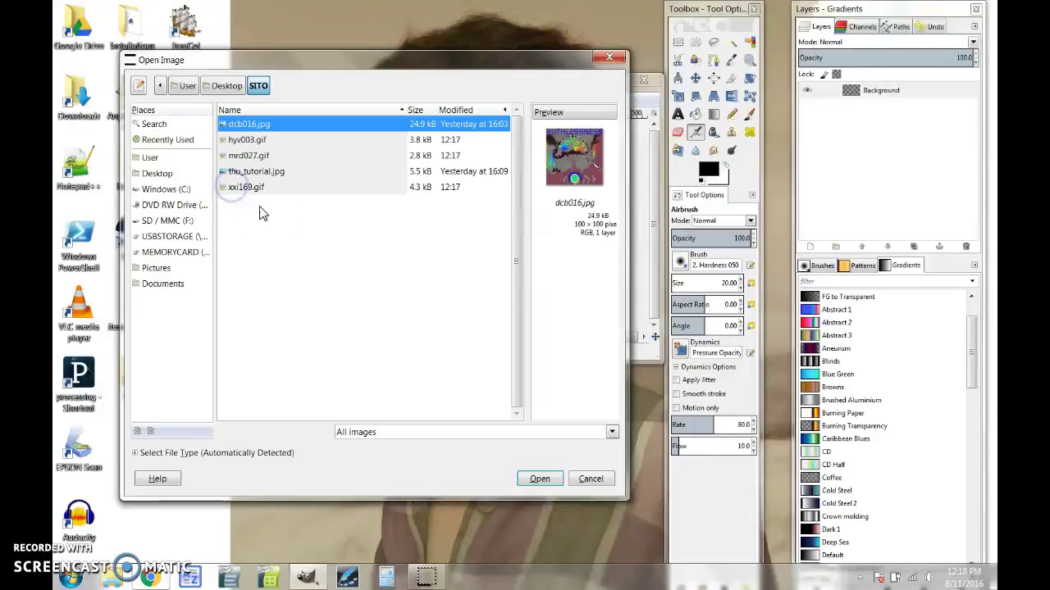
{"action": "left_click", "coordinate": [251, 141]}
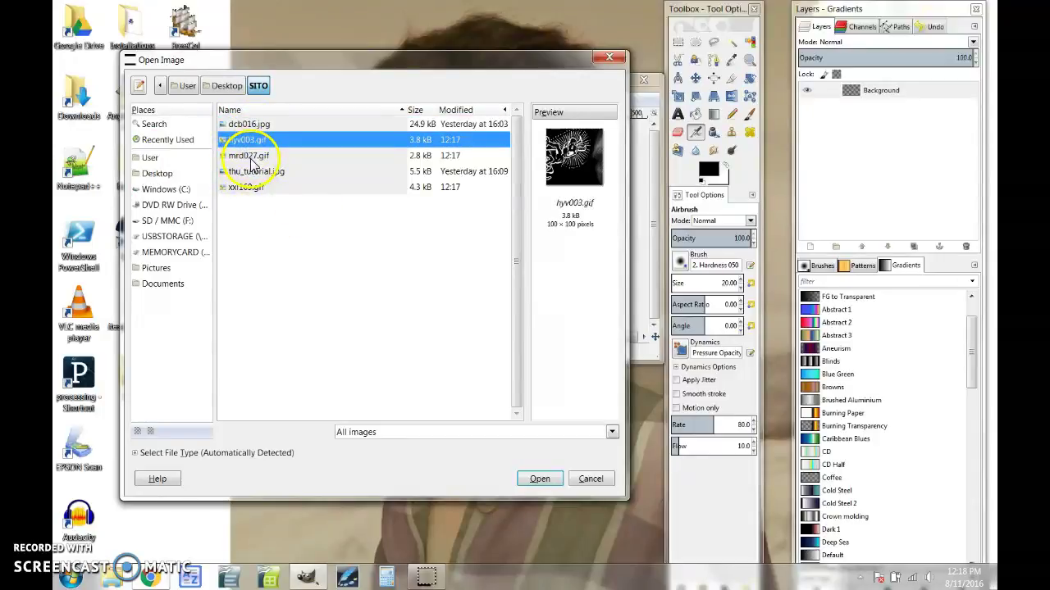
{"action": "left_click", "coordinate": [252, 161]}
{"action": "left_click", "coordinate": [250, 141], "text": "ctrl"}
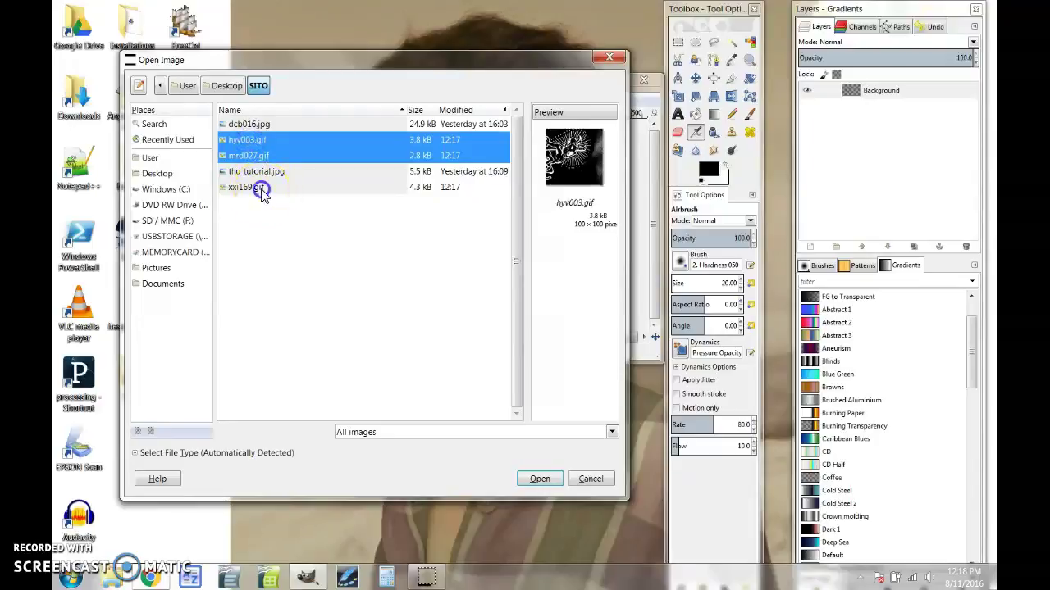
{"action": "left_click", "coordinate": [262, 188], "text": "ctrl"}
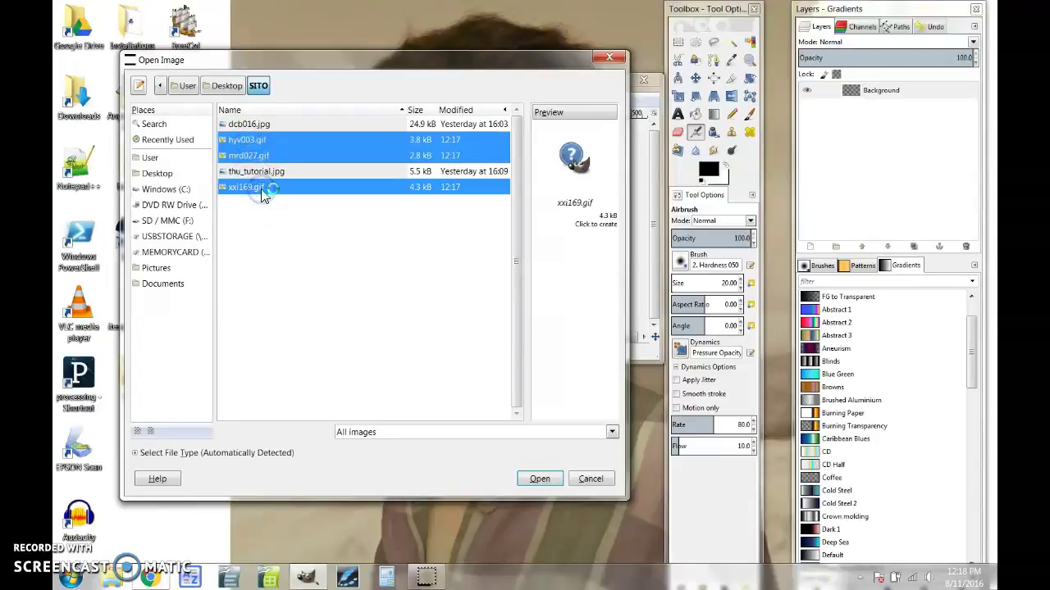
{"action": "left_click", "coordinate": [541, 479]}
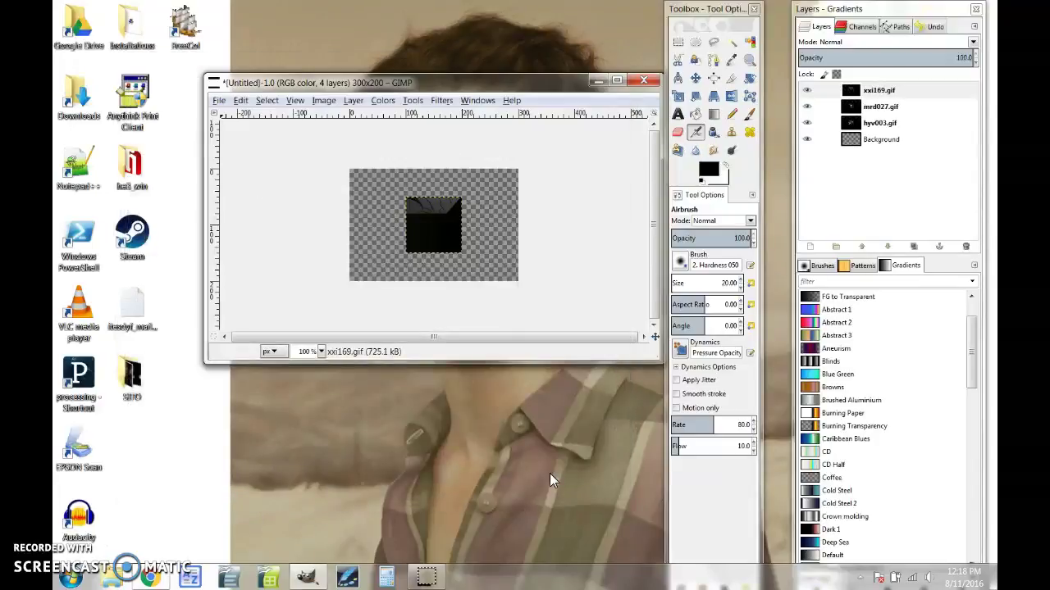
Align the xxi169.gif layer to the left and top edges of the canvas with the Align tool
{"action": "left_click", "coordinate": [711, 82]}
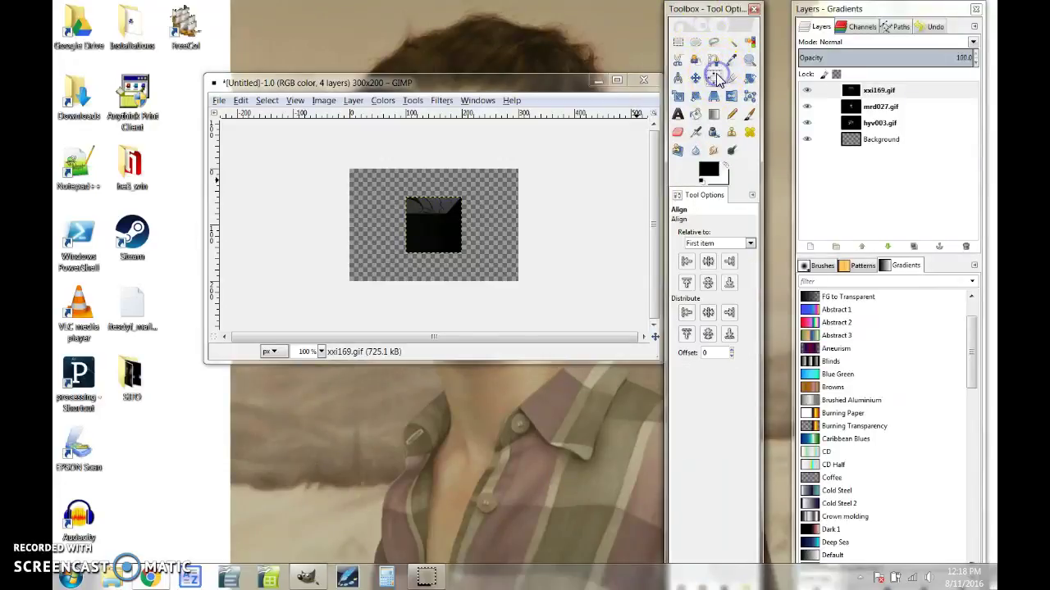
{"action": "left_click", "coordinate": [442, 215]}
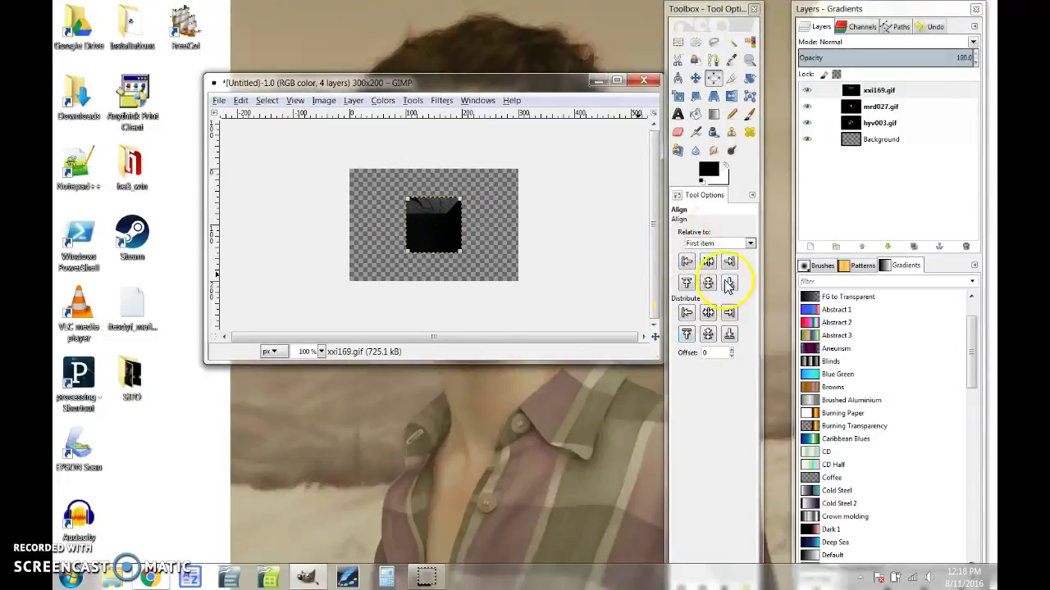
{"action": "left_click", "coordinate": [687, 263]}
{"action": "left_click", "coordinate": [687, 283]}
Align the mrd027.gif layer to the right and top edges of the canvas
{"action": "left_click", "coordinate": [368, 246]}
{"action": "left_click", "coordinate": [438, 223]}
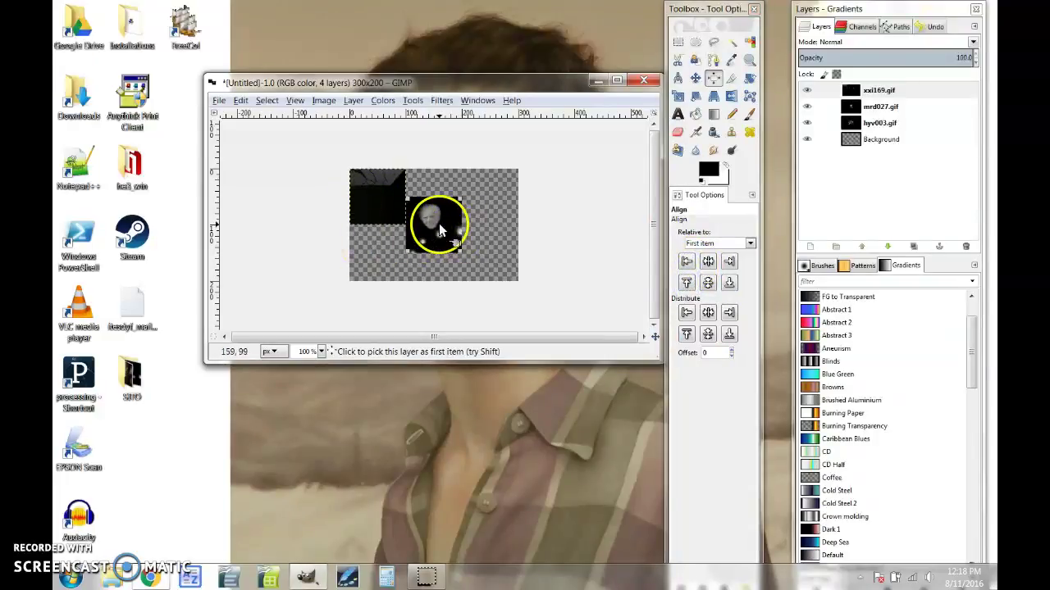
{"action": "left_click", "coordinate": [729, 262]}
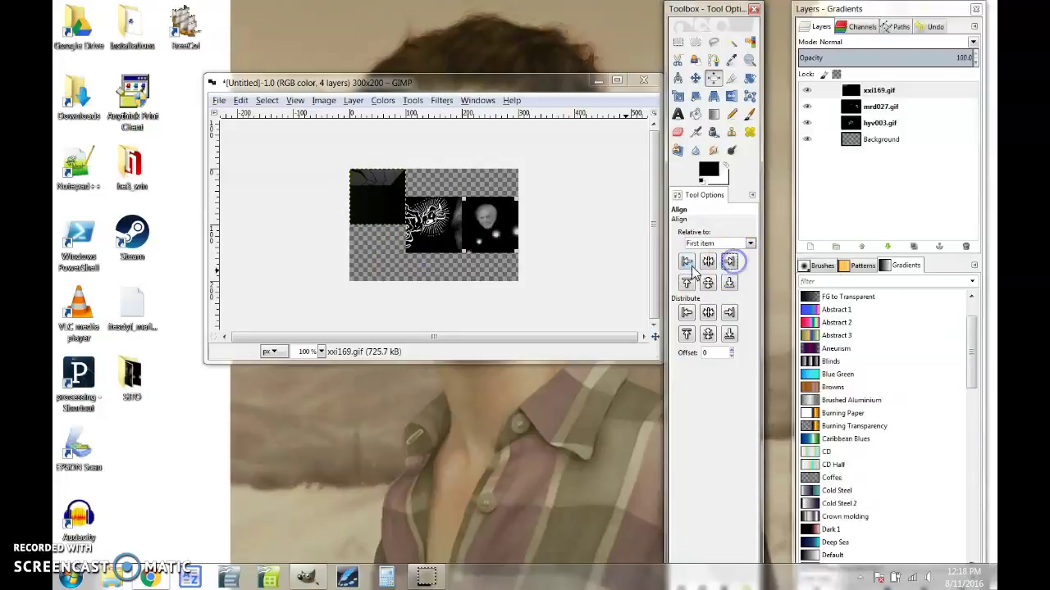
{"action": "left_click", "coordinate": [690, 283]}
Move the hyv003.gif layer down to the canvas's bottom edge by distributing its bottom edge, keeping it in the middle column
{"action": "left_click", "coordinate": [459, 242]}
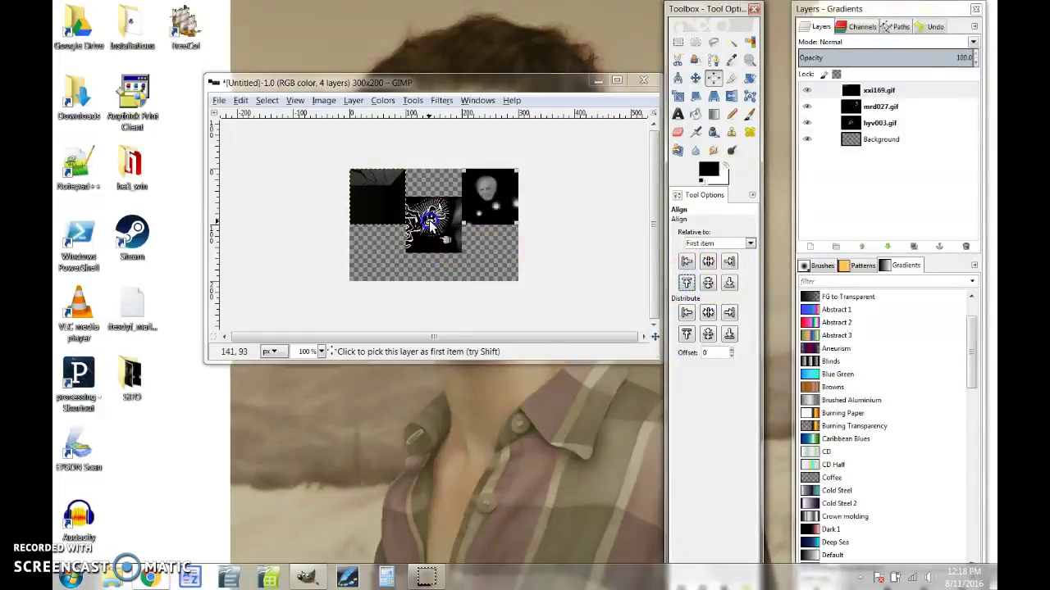
{"action": "left_click", "coordinate": [707, 333]}
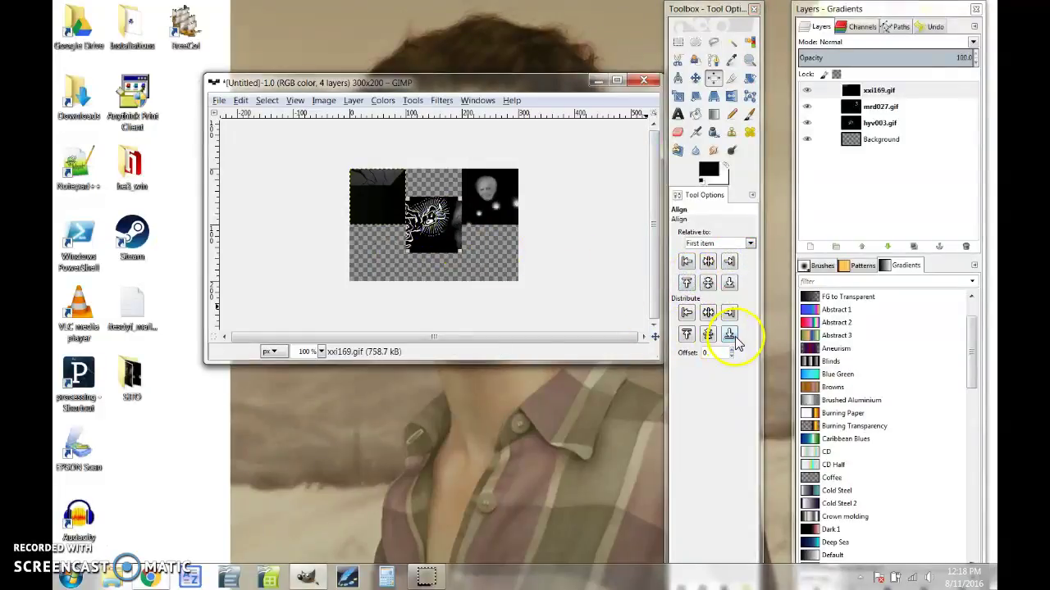
{"action": "left_click", "coordinate": [731, 337]}
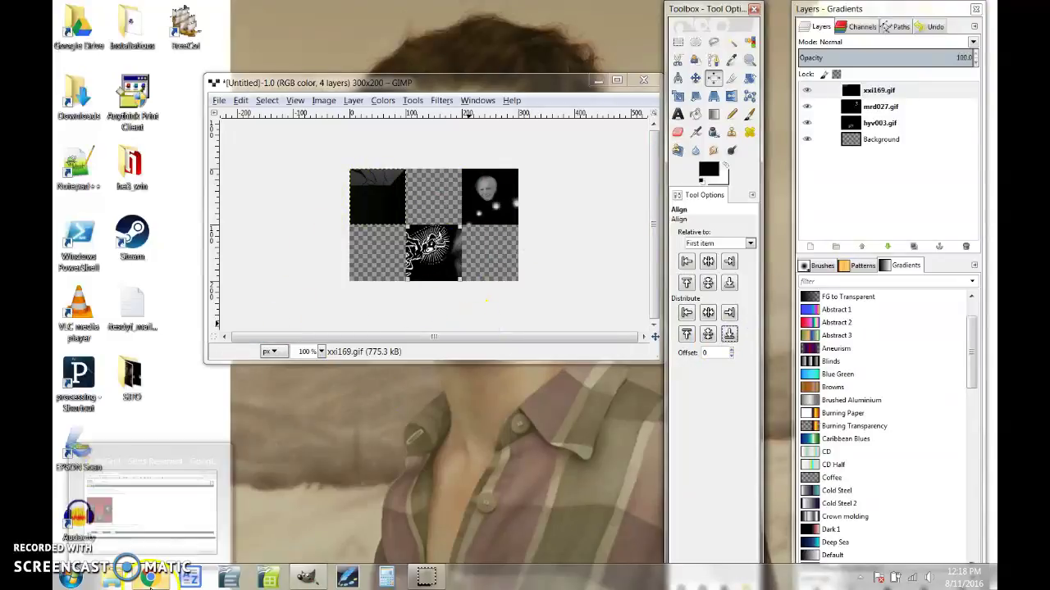
Check the layout against the Wurmhoel configuration in the browser, and merge the xxi169.gif and mrd027.gif layers down into hyv003.gif
{"action": "left_click", "coordinate": [153, 510]}
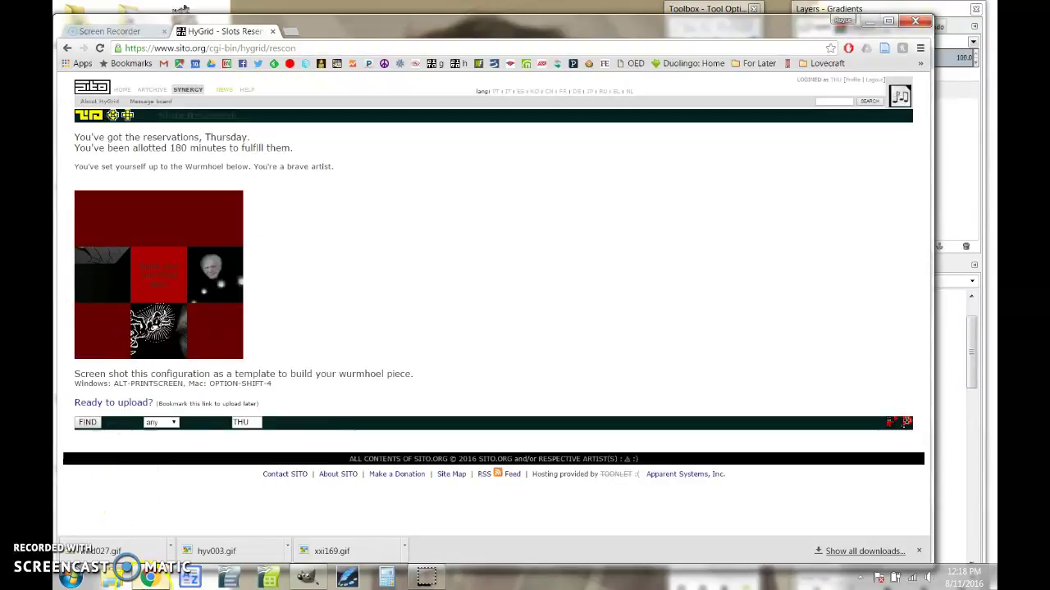
{"action": "left_click", "coordinate": [150, 578]}
{"action": "left_click", "coordinate": [878, 87]}
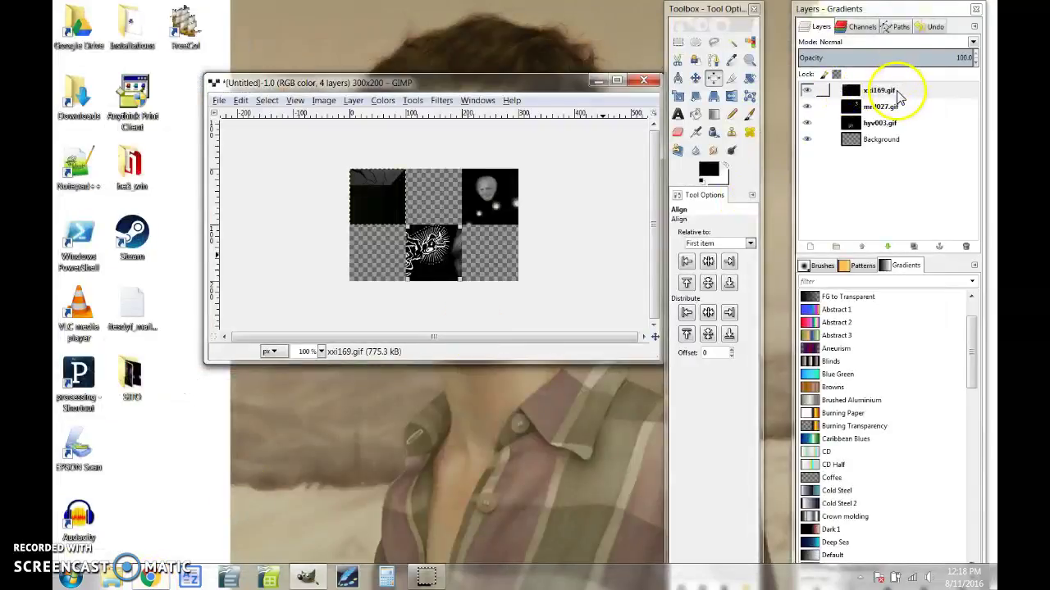
{"action": "right_click", "coordinate": [898, 95]}
{"action": "left_click", "coordinate": [816, 185]}
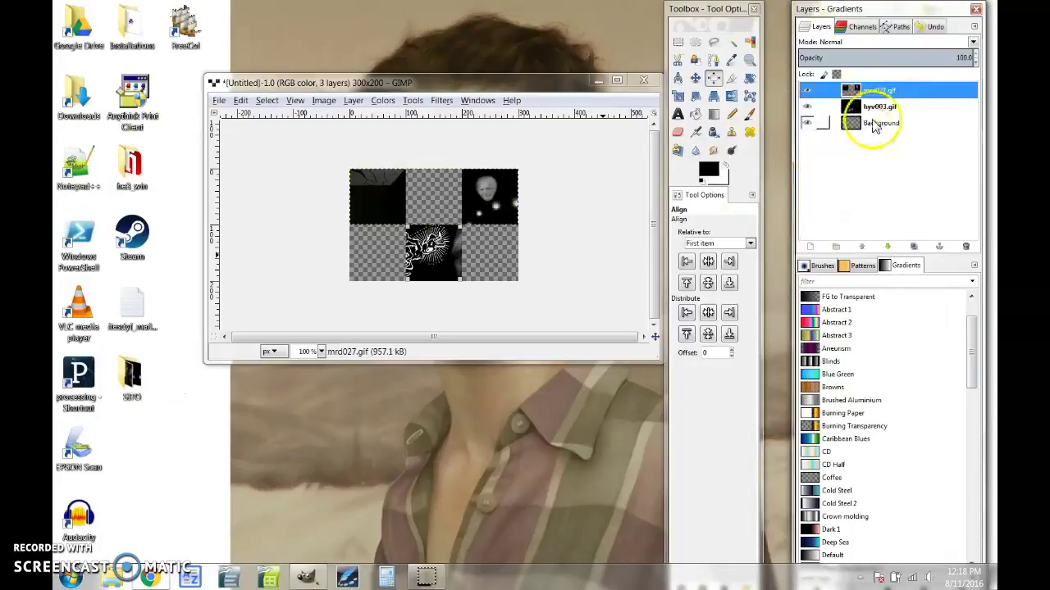
{"action": "right_click", "coordinate": [879, 92]}
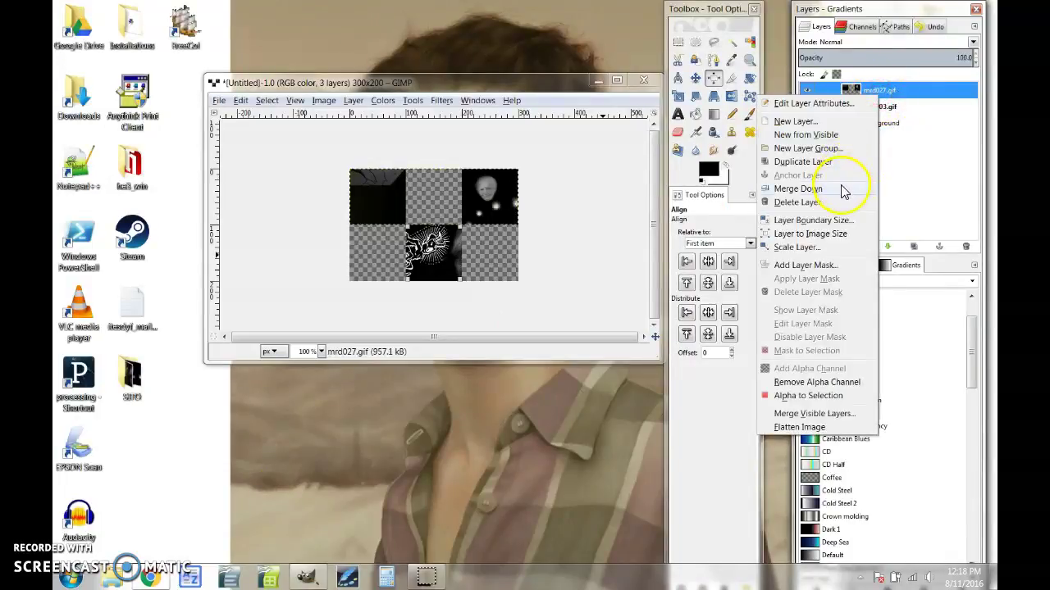
{"action": "left_click", "coordinate": [844, 191]}
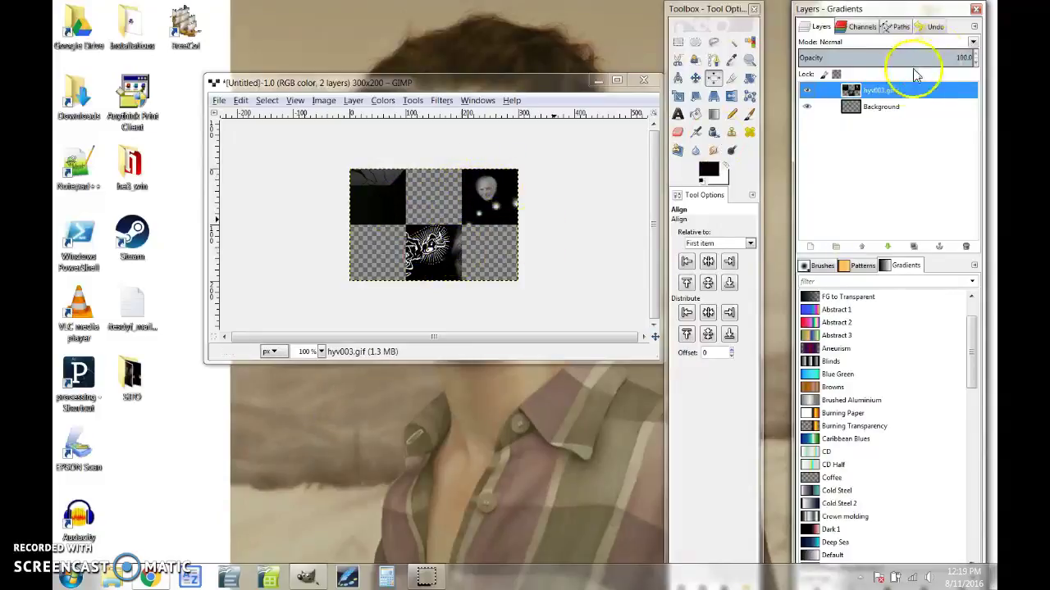
Fill the transparent Background layer with black using Bucket Fill
{"action": "left_click", "coordinate": [874, 115]}
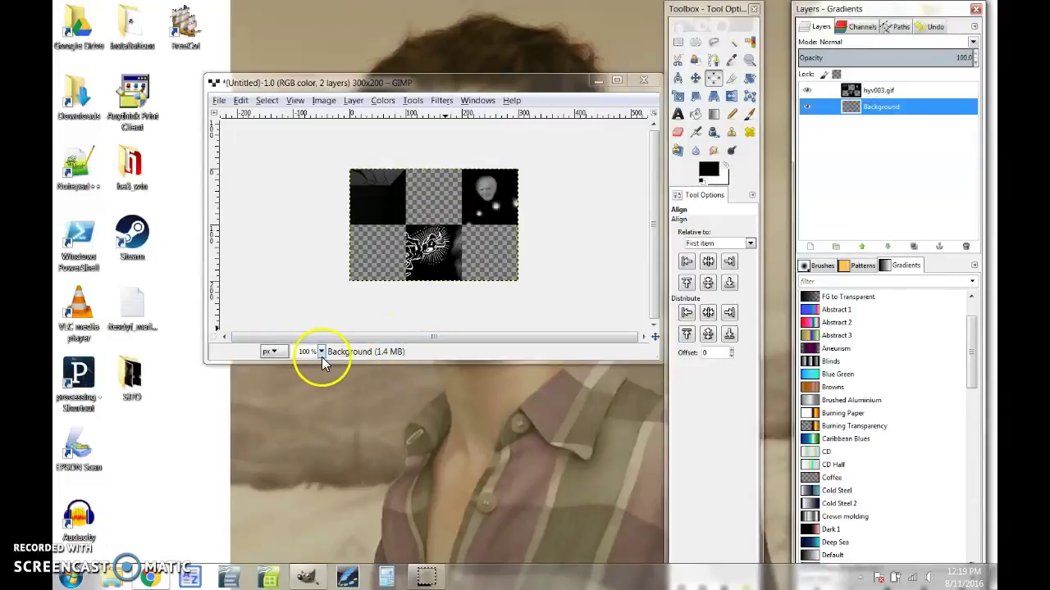
{"action": "left_click_drag", "start_coordinate": [332, 362], "coordinate": [333, 449]}
{"action": "left_click", "coordinate": [321, 437]}
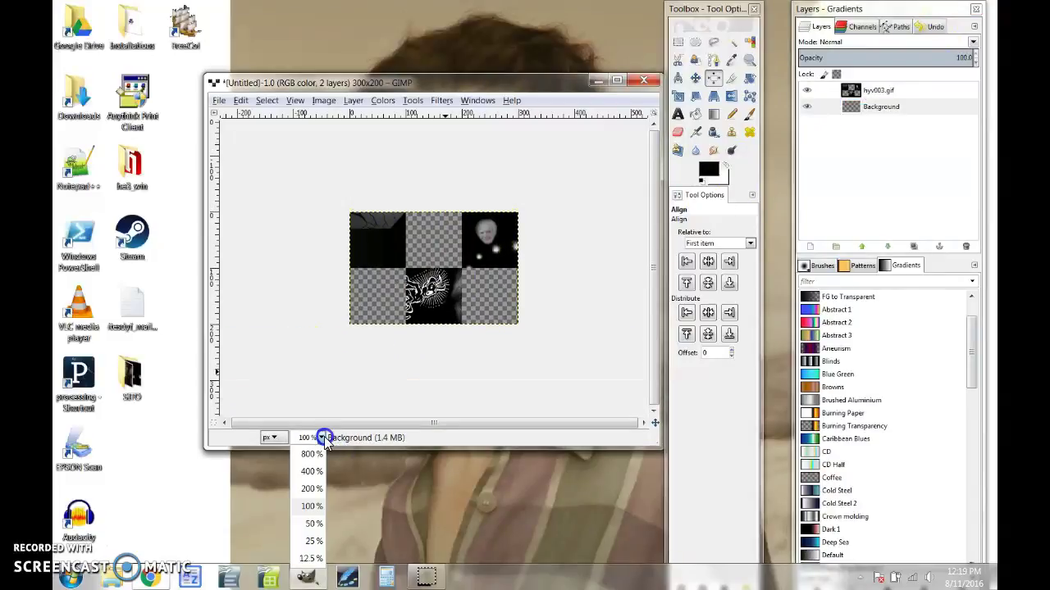
{"action": "left_click", "coordinate": [315, 489]}
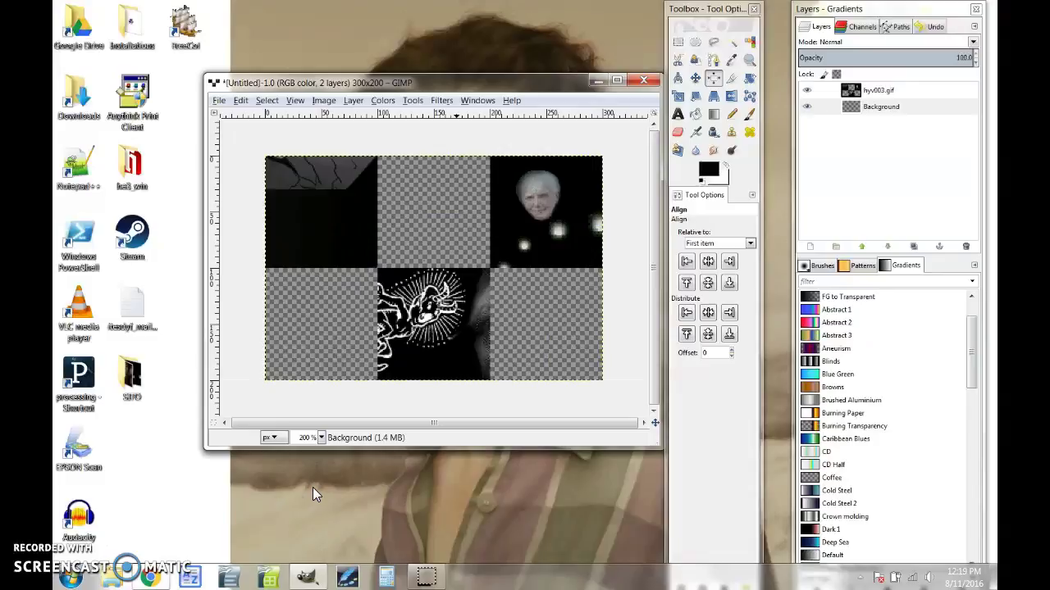
{"action": "left_click", "coordinate": [695, 114]}
{"action": "left_click", "coordinate": [433, 363]}
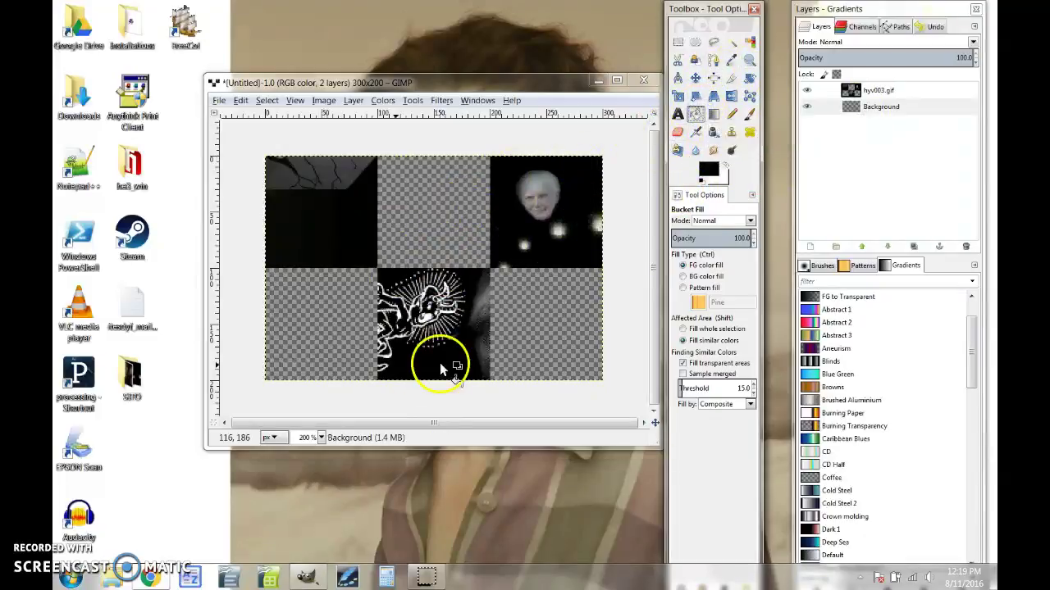
{"action": "left_click", "coordinate": [418, 279]}
{"action": "left_click", "coordinate": [435, 237]}
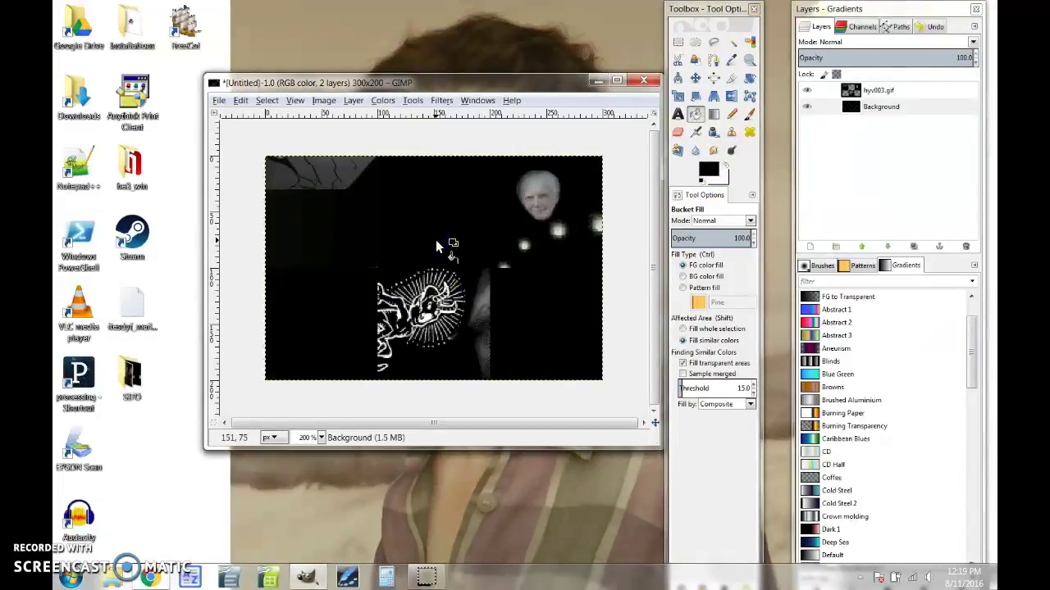
{"action": "left_click", "coordinate": [364, 287]}
{"action": "left_click", "coordinate": [410, 155]}
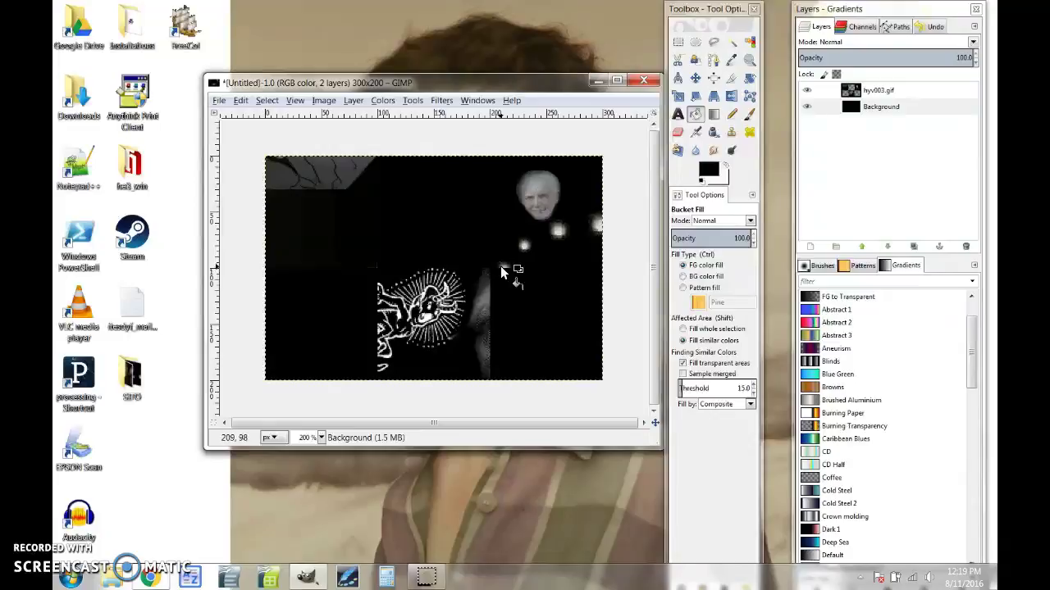
Make white the foreground color and add a new 300 × 200 px transparent layer above the Background for an ellipse
{"action": "left_click", "coordinate": [724, 167]}
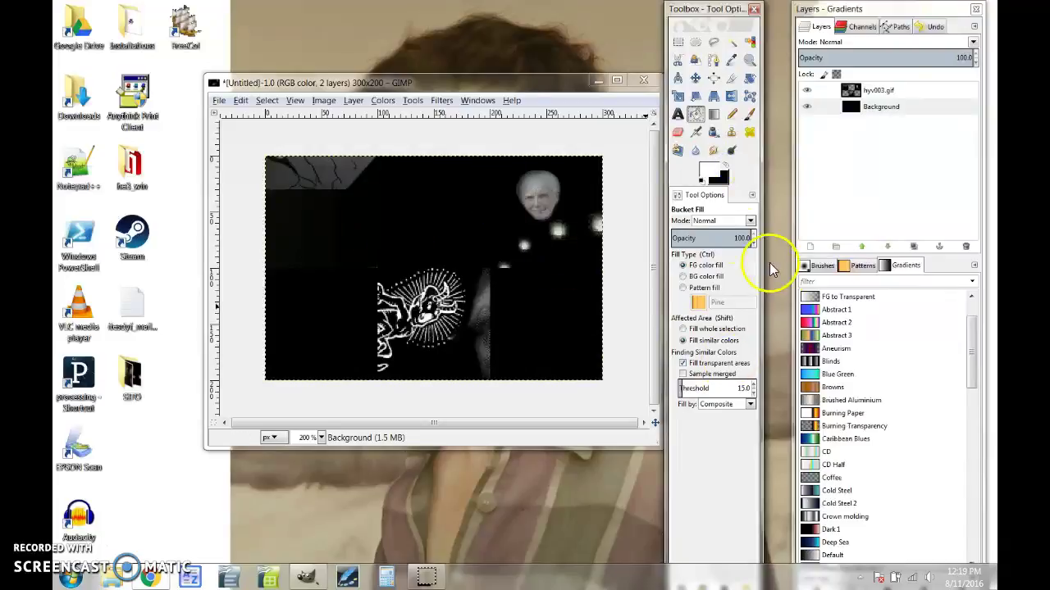
{"action": "left_click", "coordinate": [698, 42]}
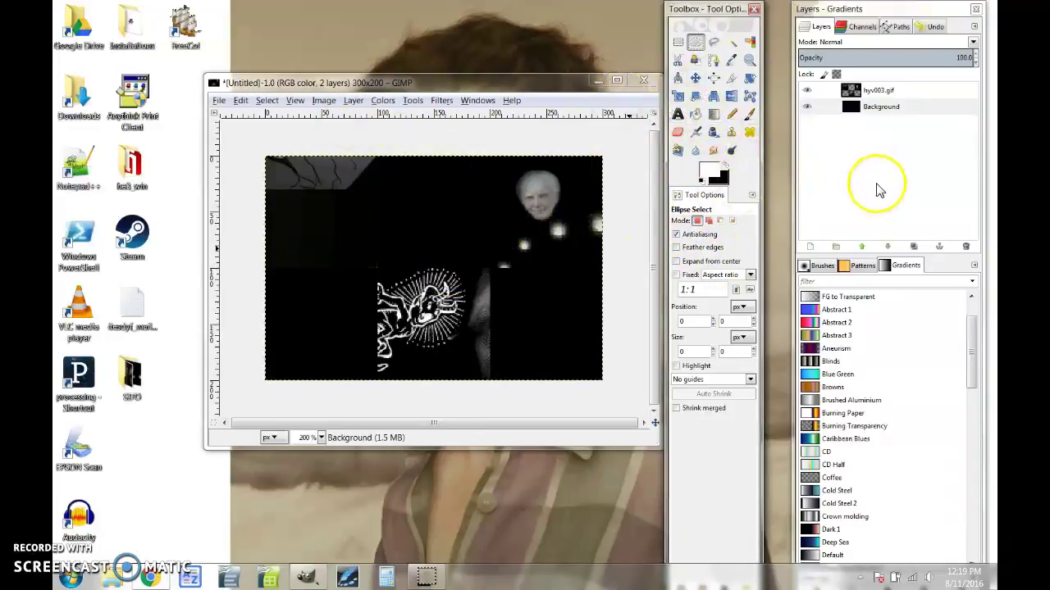
{"action": "left_click", "coordinate": [809, 245]}
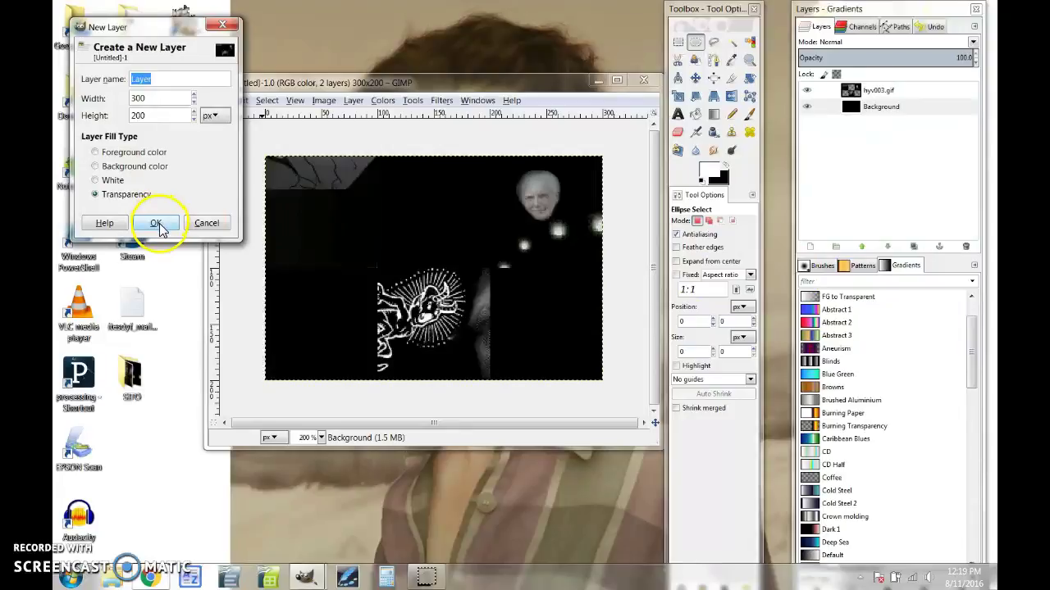
{"action": "left_click", "coordinate": [156, 223]}
Draw an ellipse selection about 74 × 45 px across the upper edge of the empty middle square, fill it with white and deselect
{"action": "left_click_drag", "start_coordinate": [395, 134], "coordinate": [477, 184]}
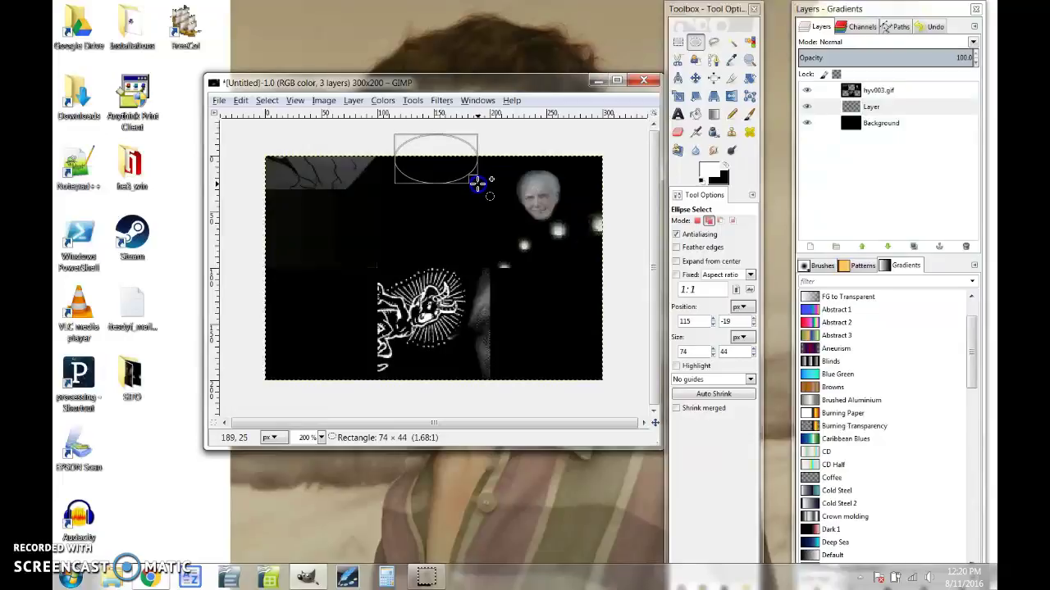
{"action": "left_click", "coordinate": [809, 151]}
{"action": "left_click", "coordinate": [713, 98]}
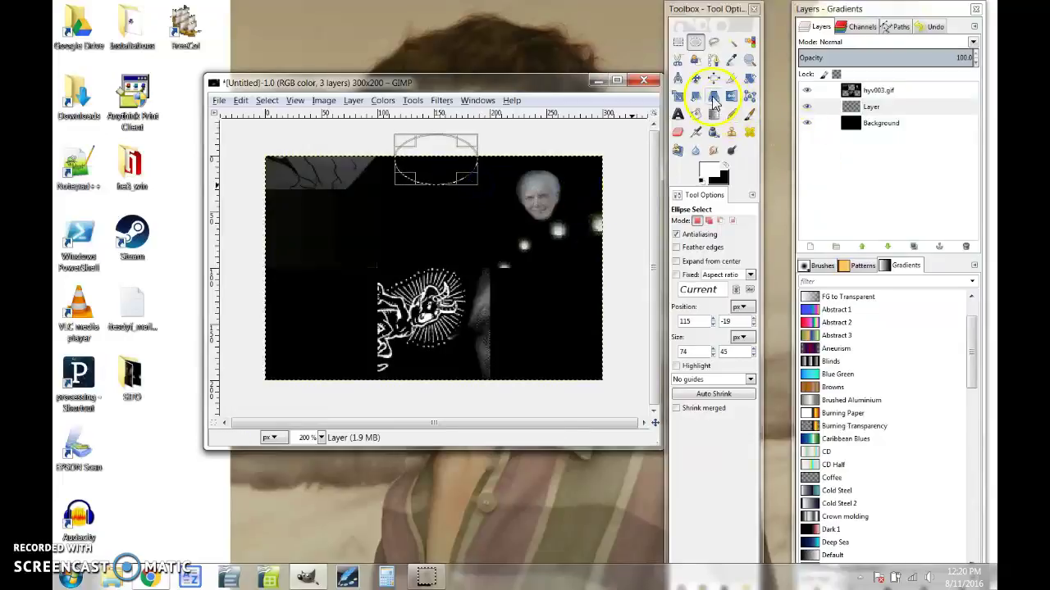
{"action": "left_click", "coordinate": [695, 114]}
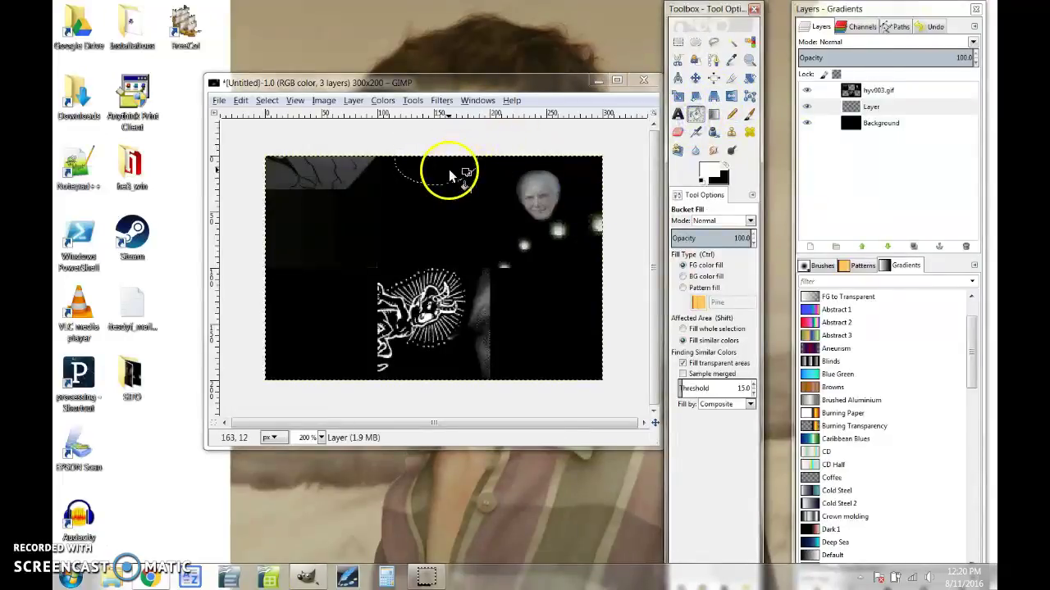
{"action": "left_click", "coordinate": [449, 173]}
{"action": "key", "text": "shift"}
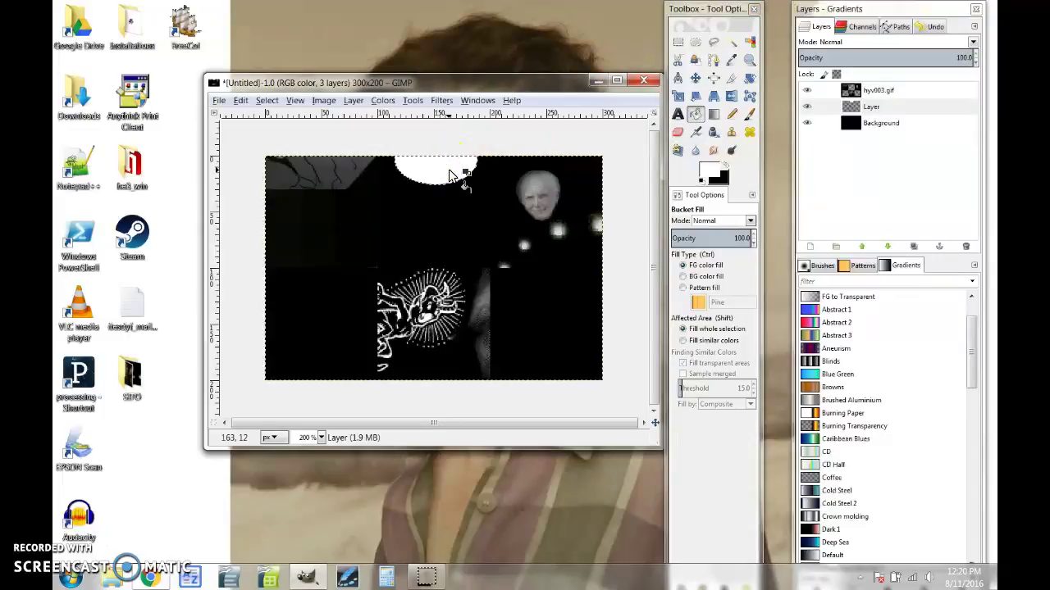
{"action": "left_click", "coordinate": [577, 331]}
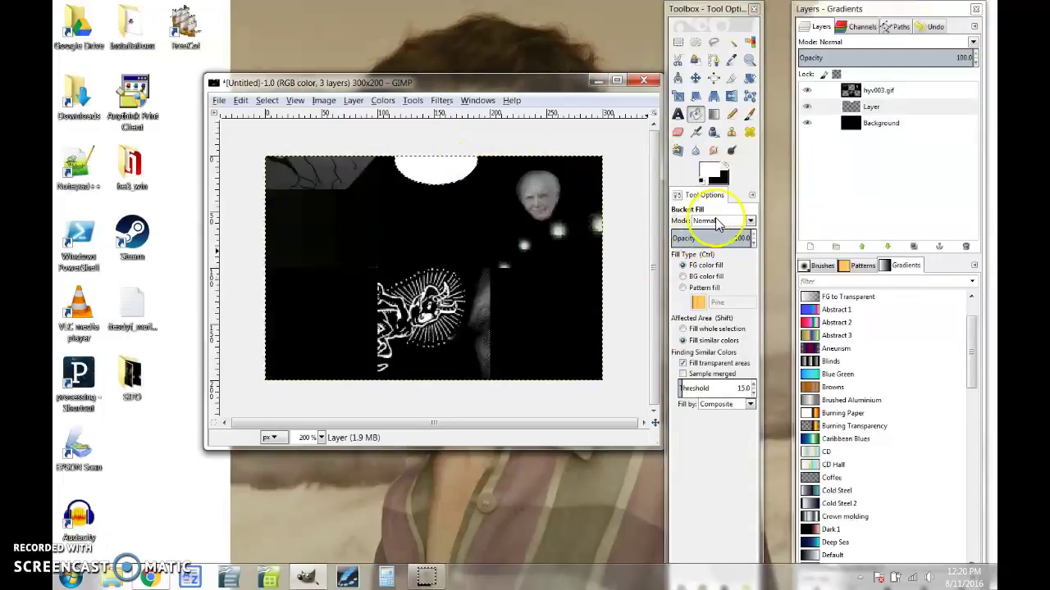
Flatten the image into a single layer
{"action": "left_click", "coordinate": [861, 127]}
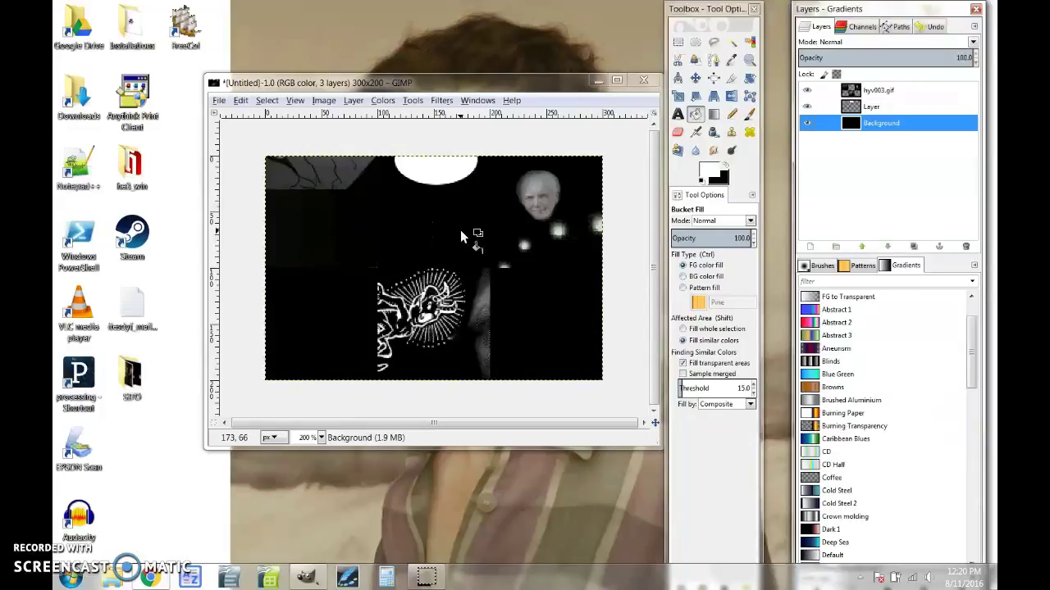
{"action": "left_click", "coordinate": [305, 217]}
{"action": "left_click", "coordinate": [323, 100]}
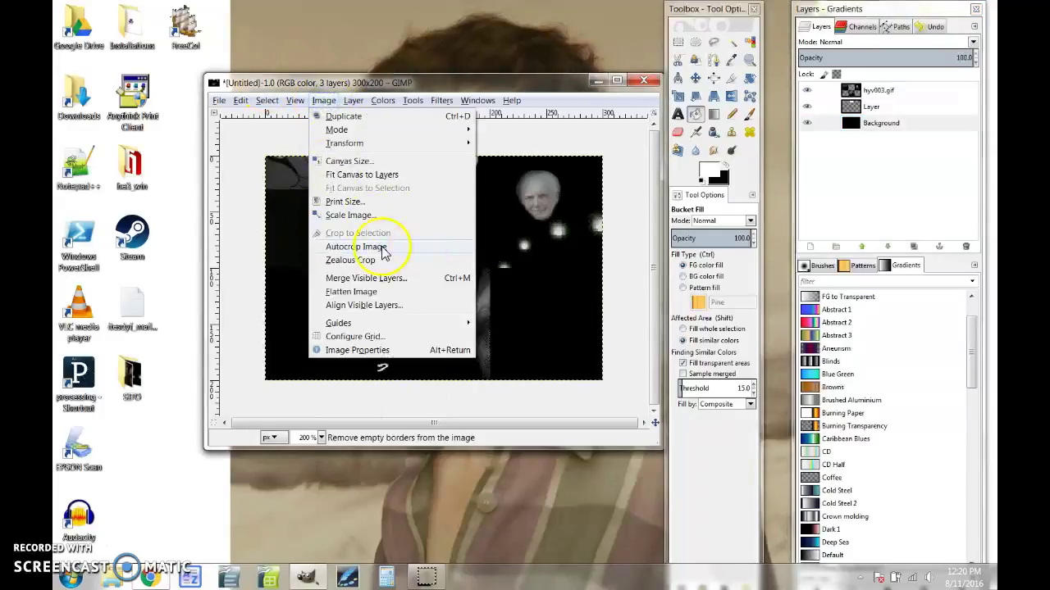
{"action": "left_click", "coordinate": [373, 292]}
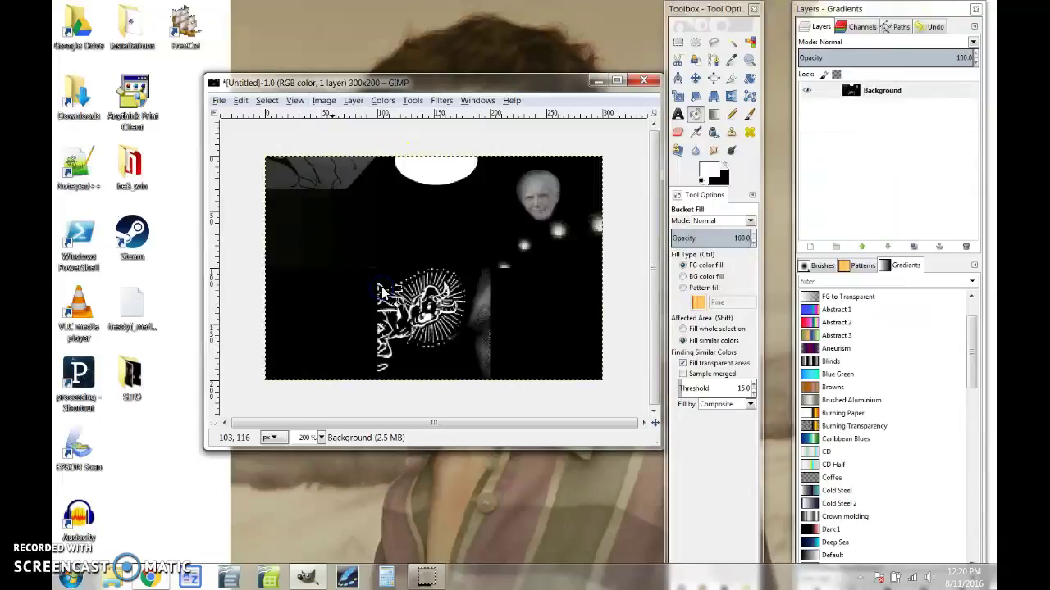
Resize the canvas to 100 × 100 px with an X offset of -100 and a Y offset of 0, isolating the new middle piece
{"action": "left_click", "coordinate": [319, 102]}
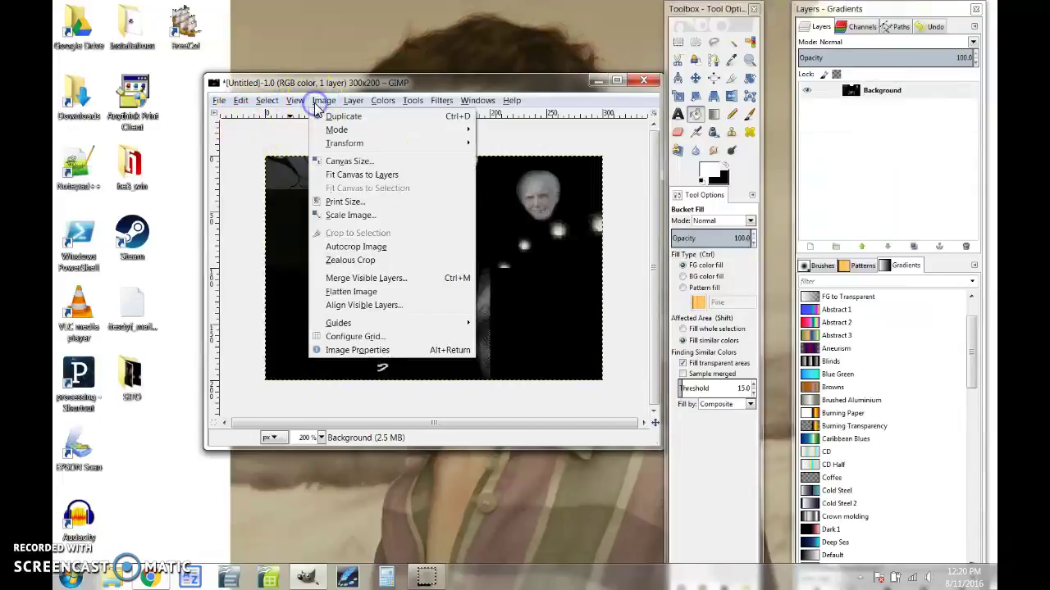
{"action": "left_click", "coordinate": [336, 162]}
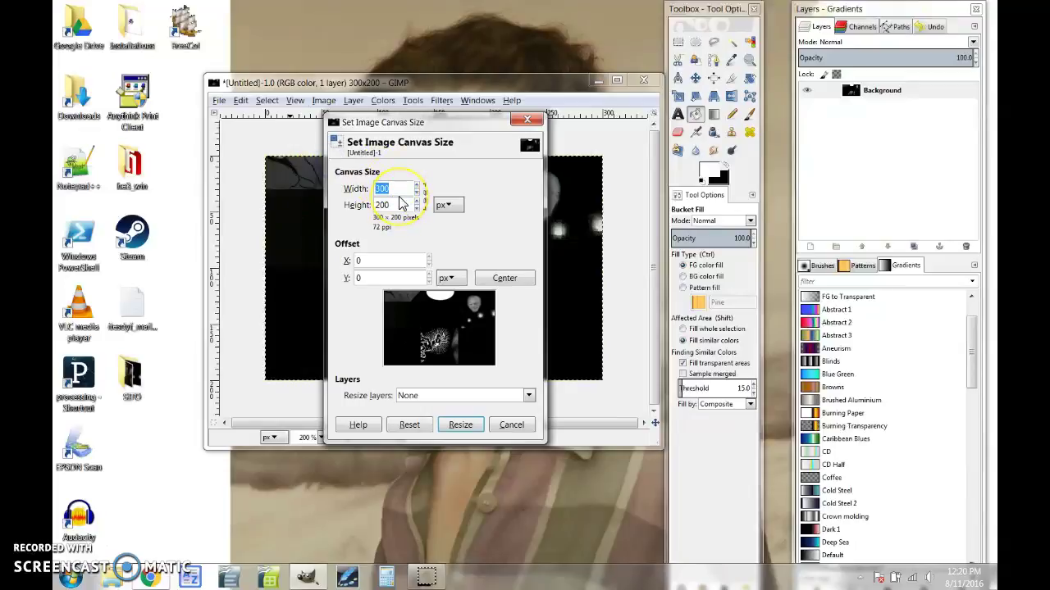
{"action": "type", "text": "100"}
{"action": "left_click", "coordinate": [402, 205]}
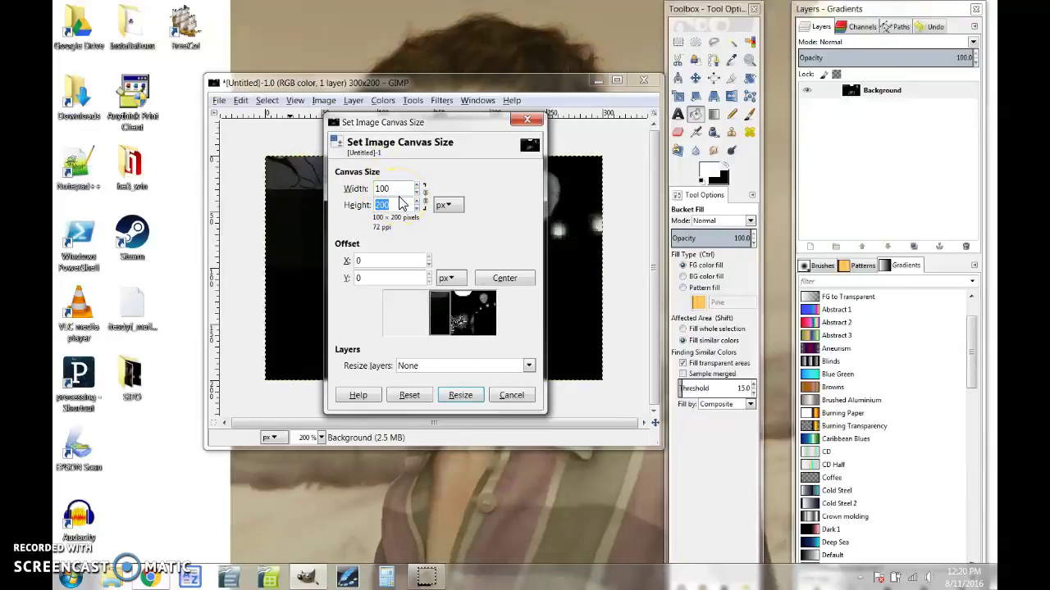
{"action": "key", "text": "Tab"}
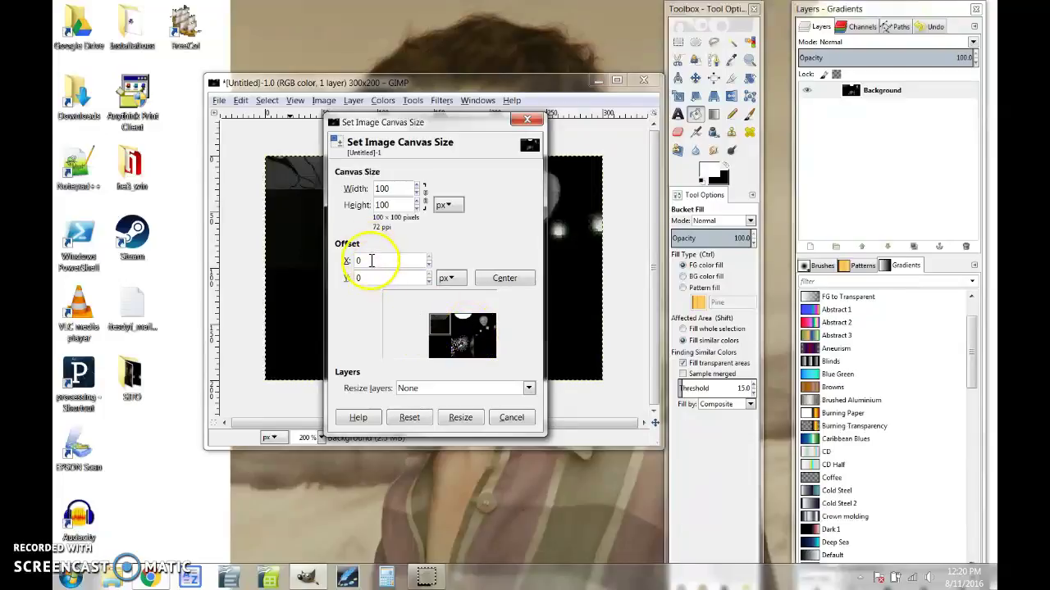
{"action": "left_click", "coordinate": [371, 261]}
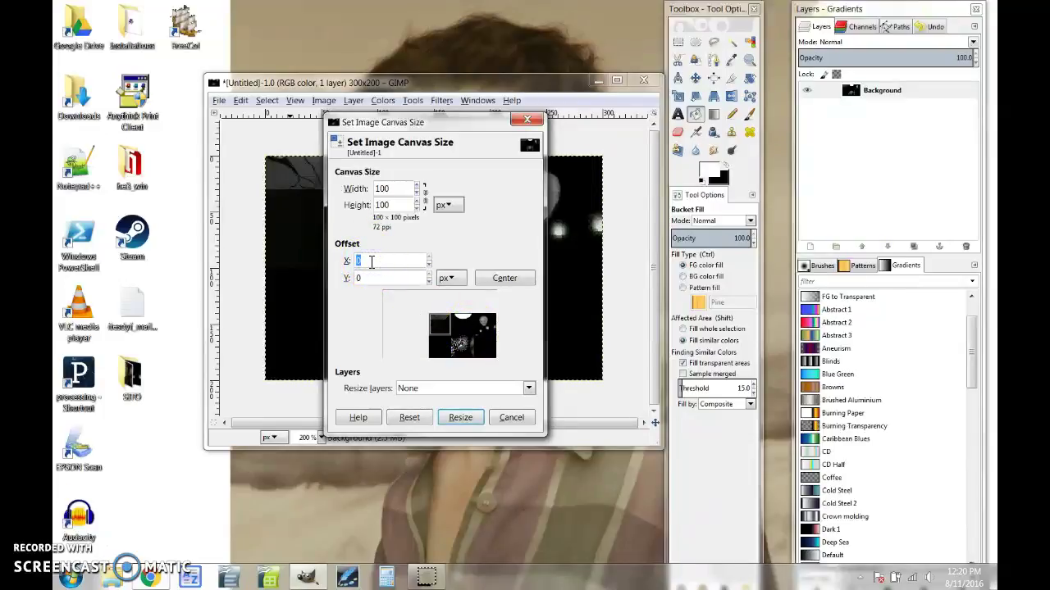
{"action": "key", "text": "Tab"}
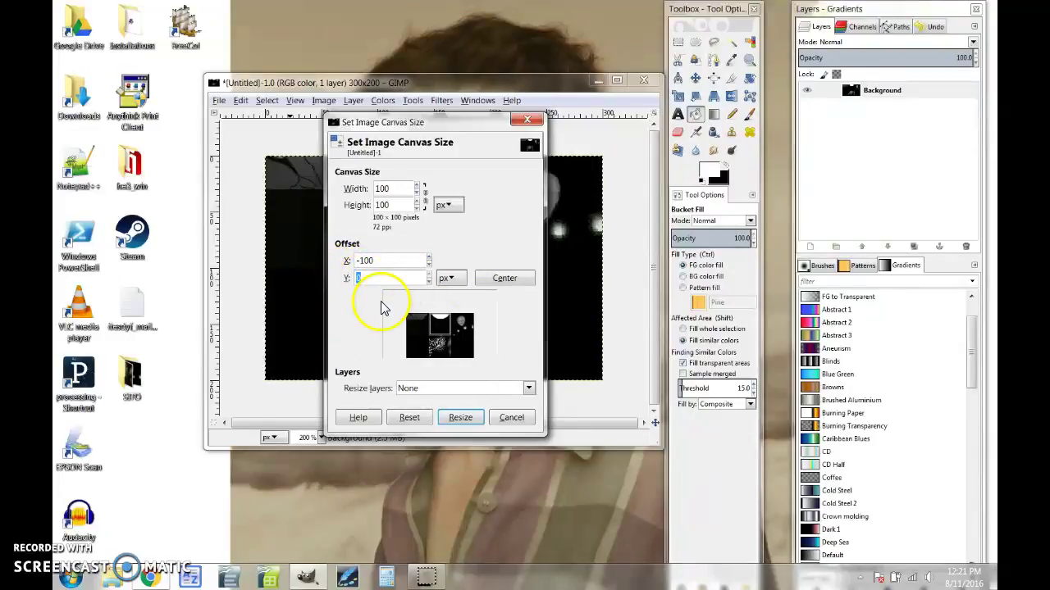
{"action": "left_click", "coordinate": [437, 330]}
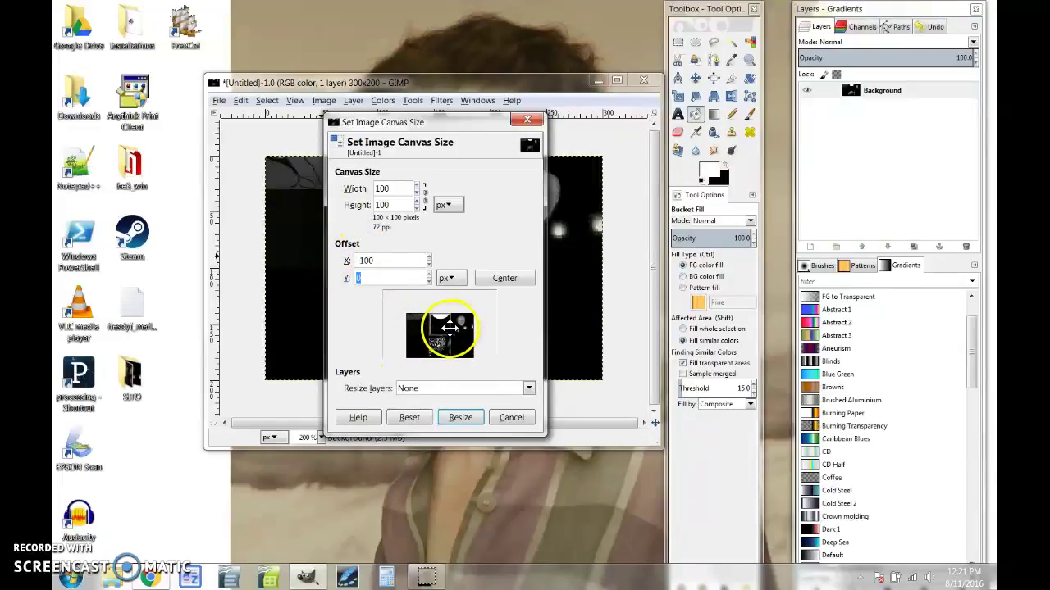
{"action": "left_click", "coordinate": [461, 418]}
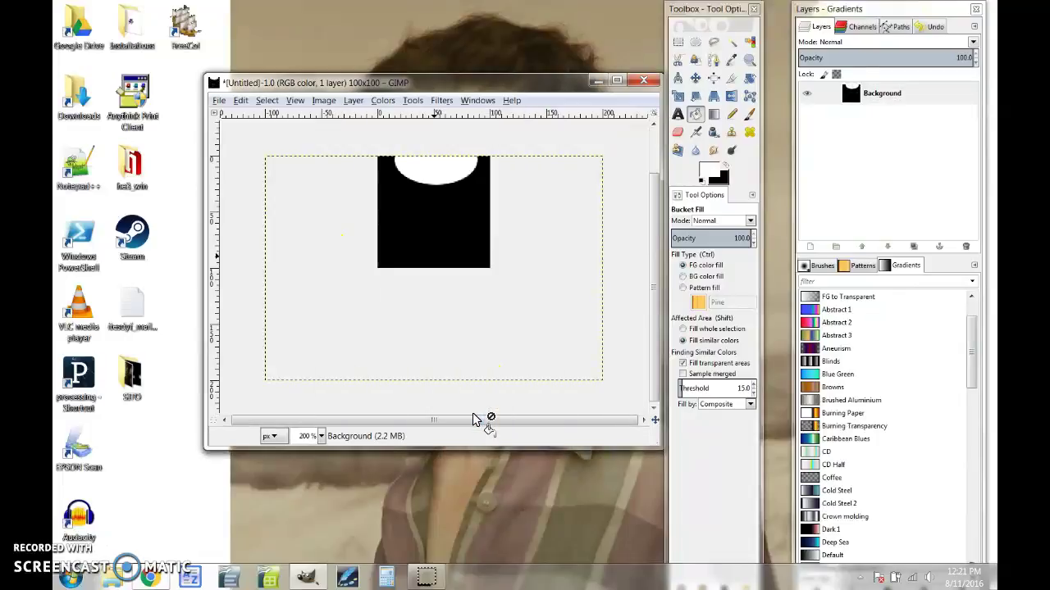
Start exporting the image to the SITO folder on the Desktop with JPEG image as the file type
{"action": "left_click", "coordinate": [219, 101]}
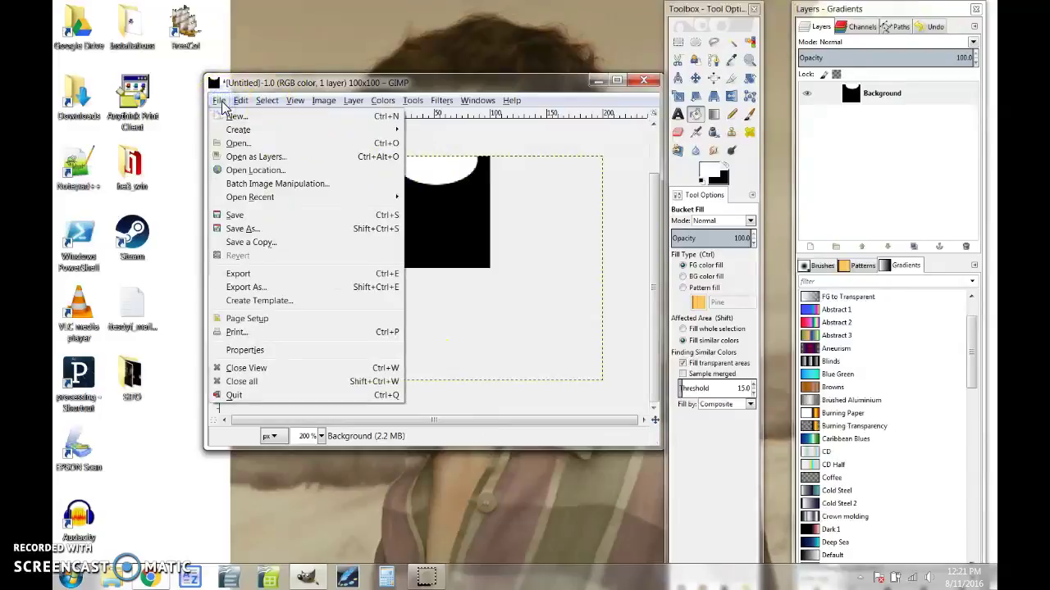
{"action": "left_click", "coordinate": [267, 289]}
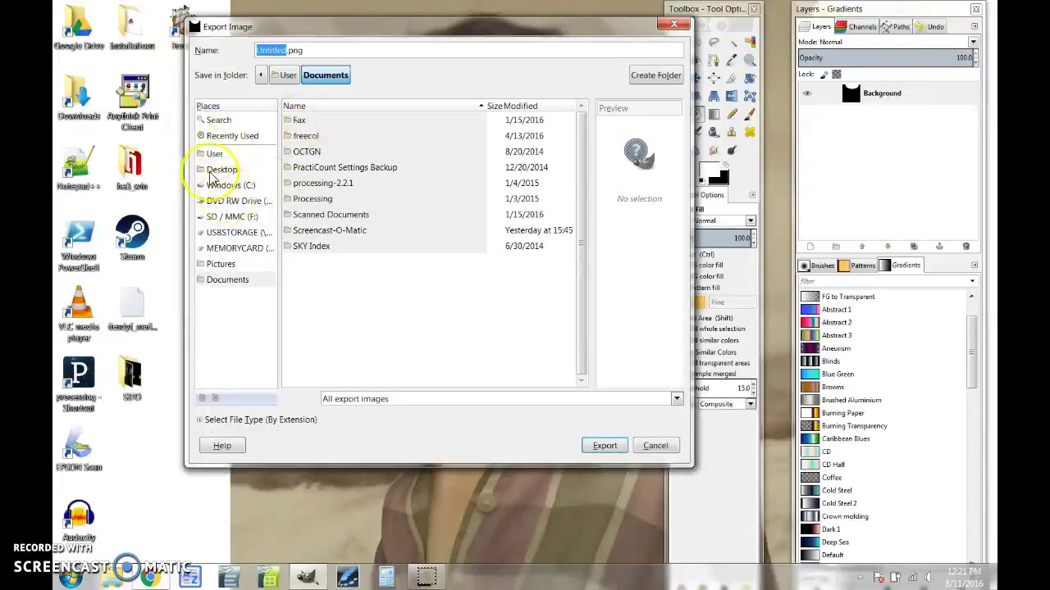
{"action": "left_click", "coordinate": [218, 174]}
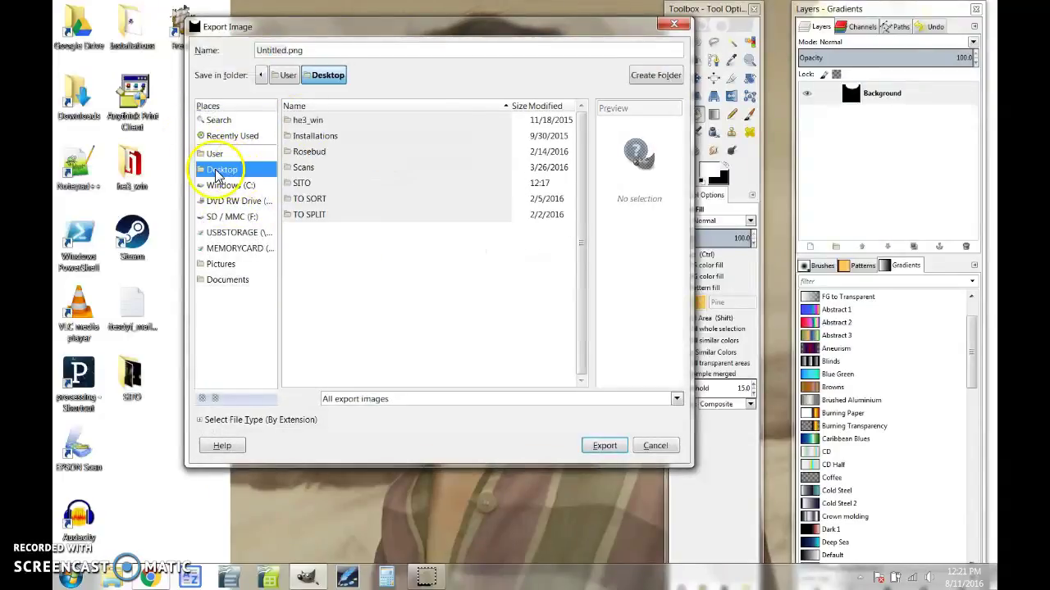
{"action": "double_click", "coordinate": [303, 183]}
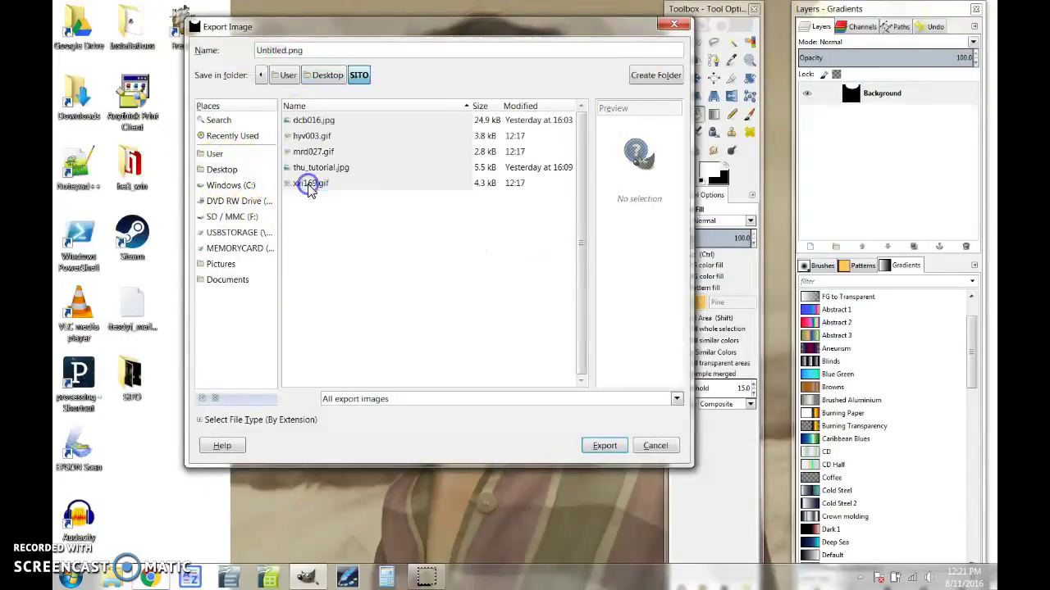
{"action": "left_click", "coordinate": [204, 420]}
{"action": "left_click_drag", "start_coordinate": [677, 334], "coordinate": [680, 365]}
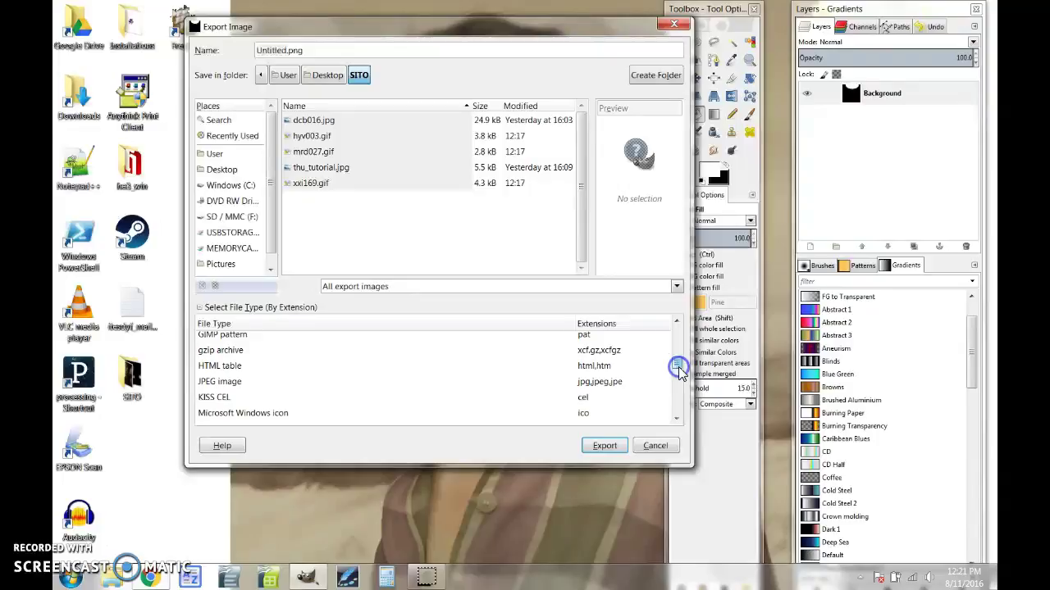
{"action": "left_click", "coordinate": [219, 383]}
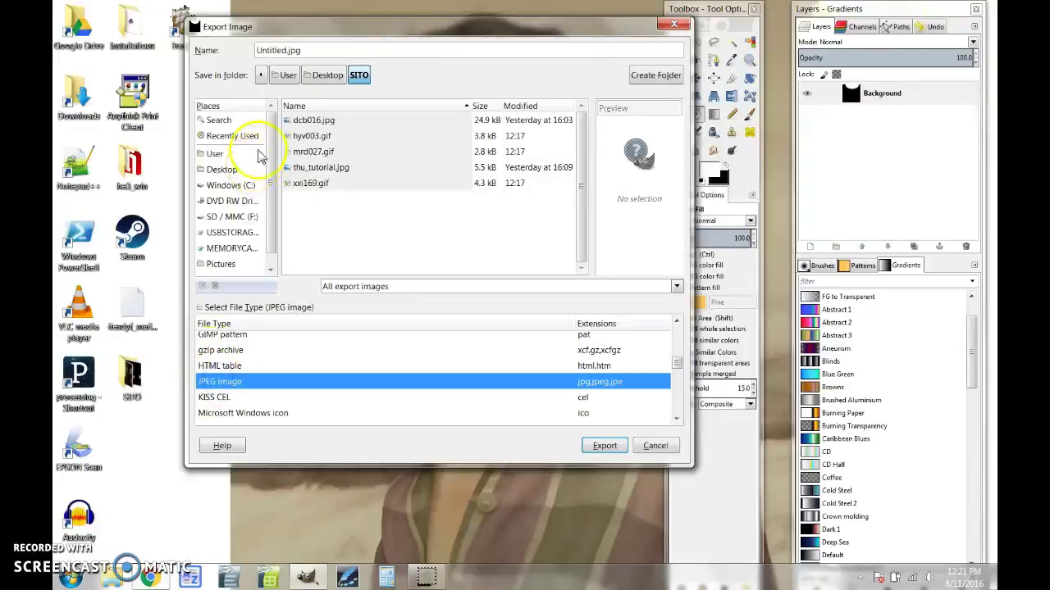
Name the export thu_wormhoel.jpg and save it at JPEG quality 100
{"action": "double_click", "coordinate": [276, 49]}
{"action": "type", "text": "thu_wormhoe"}
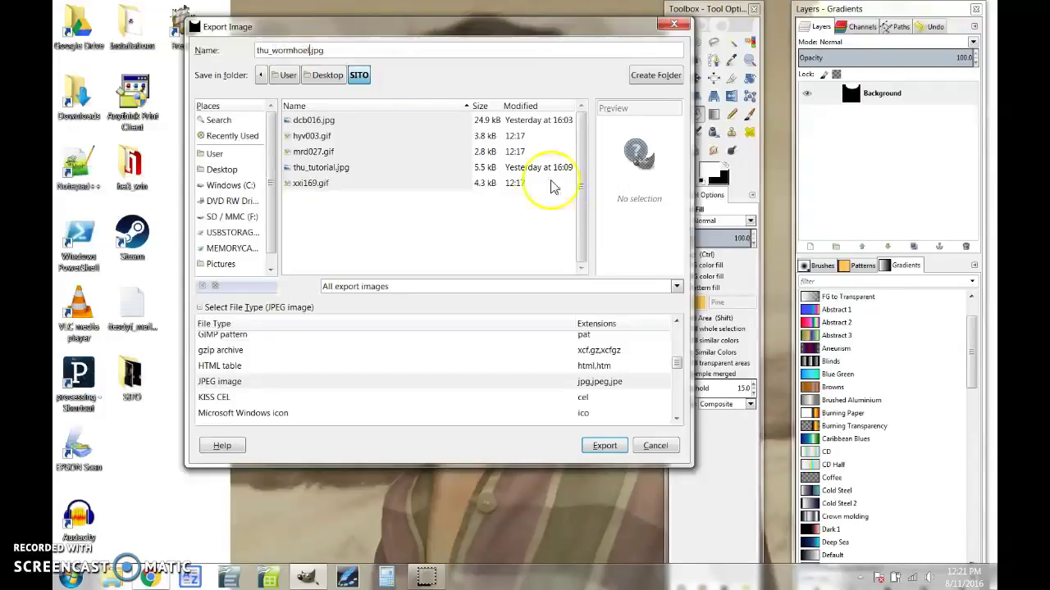
{"action": "left_click", "coordinate": [604, 452]}
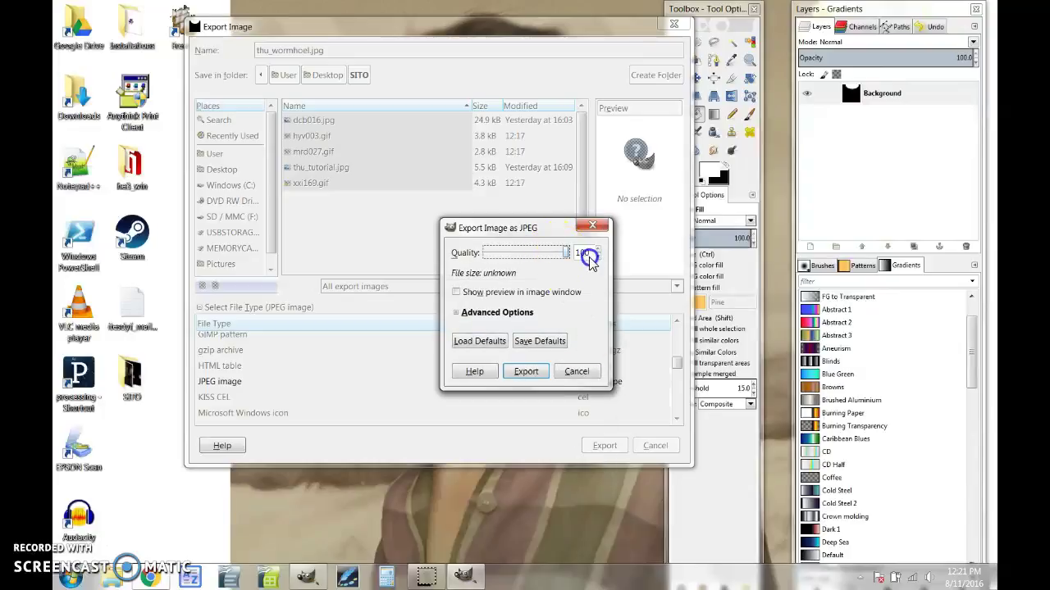
{"action": "left_click", "coordinate": [528, 371]}
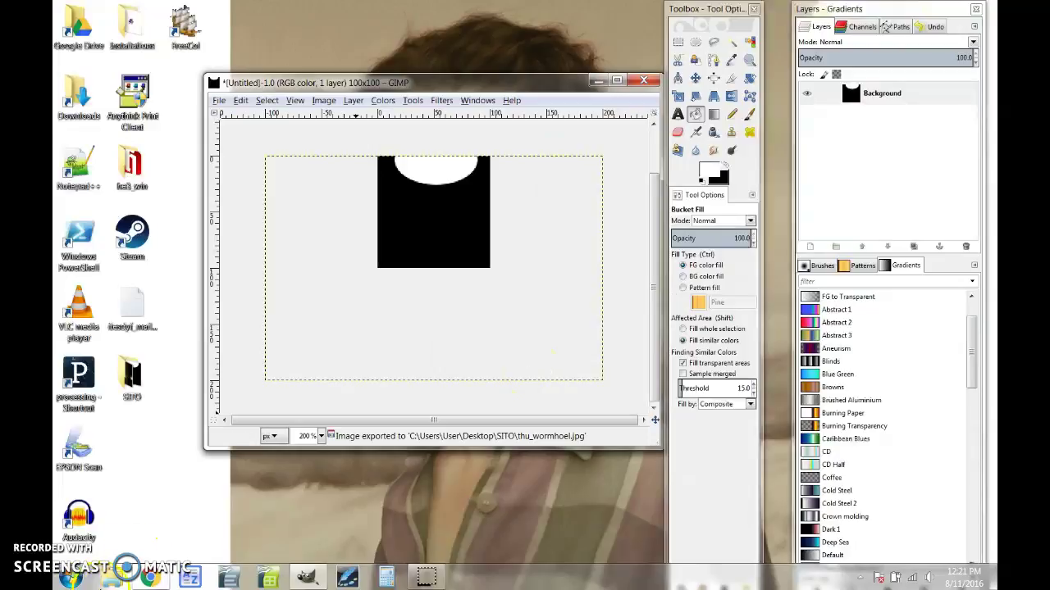
Switch to the browser, open the reserved Wurmhoel's upload form and choose thu_wormhoel.jpg as the file
{"action": "left_click", "coordinate": [150, 577]}
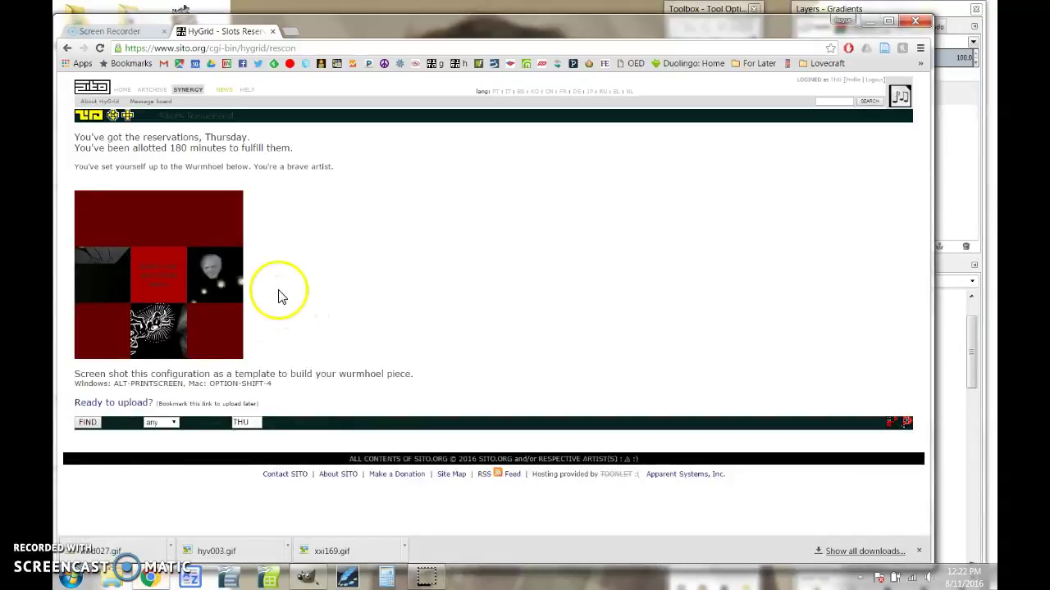
{"action": "left_click", "coordinate": [120, 404]}
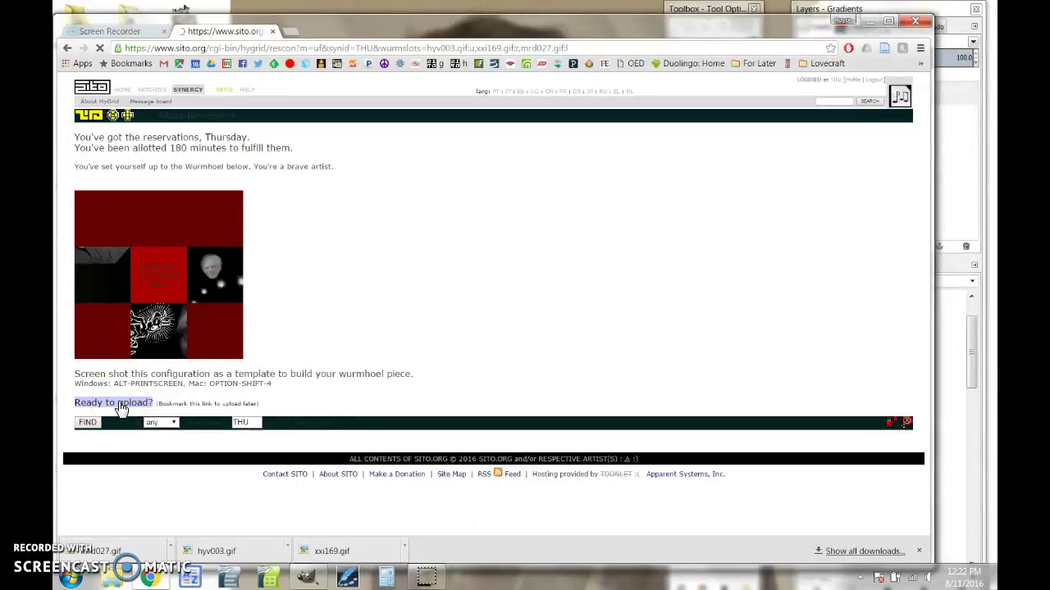
{"action": "left_click", "coordinate": [105, 150]}
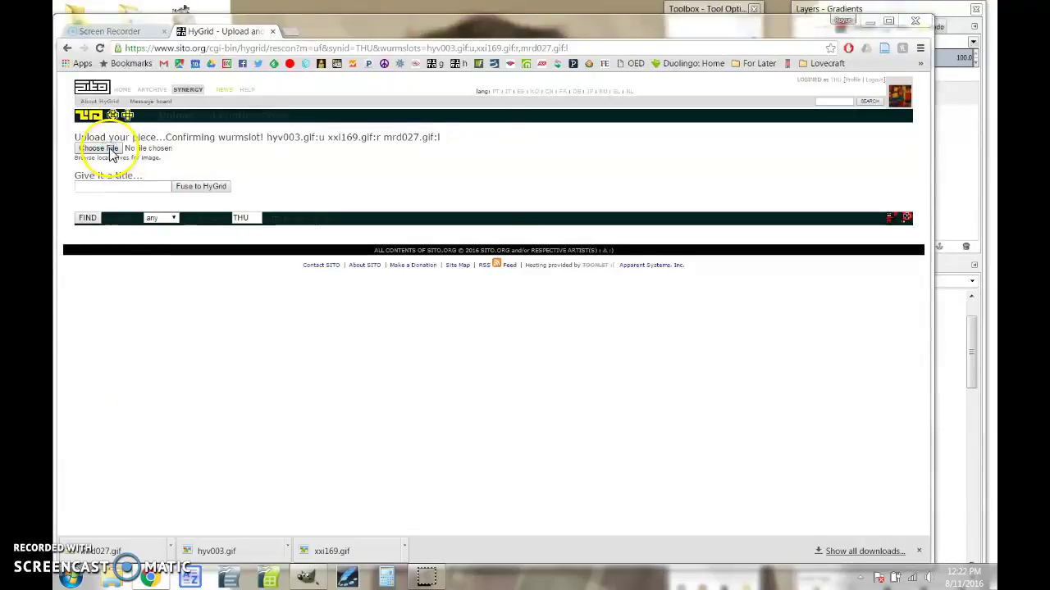
{"action": "left_click", "coordinate": [224, 209]}
{"action": "left_click", "coordinate": [422, 329]}
Title the piece "Wormhoel Tutorial" and fuse it to HyGrid
{"action": "left_click", "coordinate": [108, 190]}
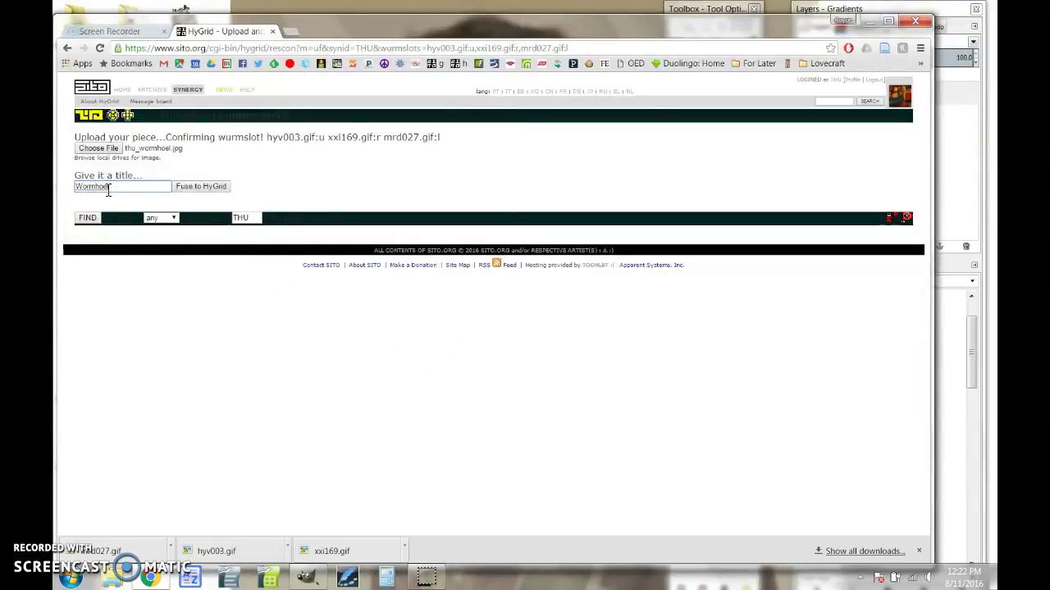
{"action": "type", "text": "Wormhoel Tutorial"}
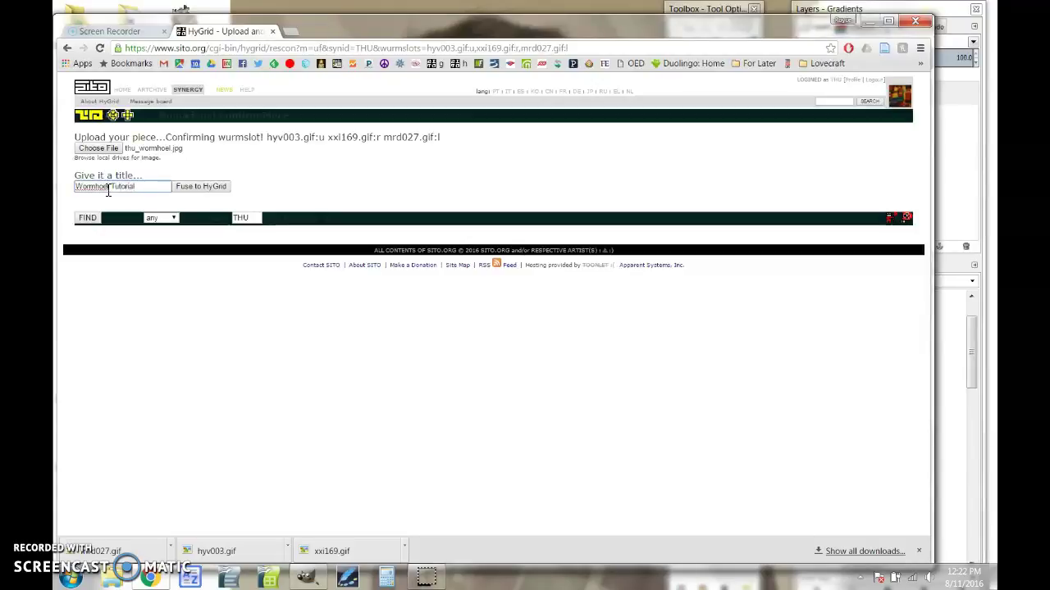
{"action": "left_click", "coordinate": [205, 188]}
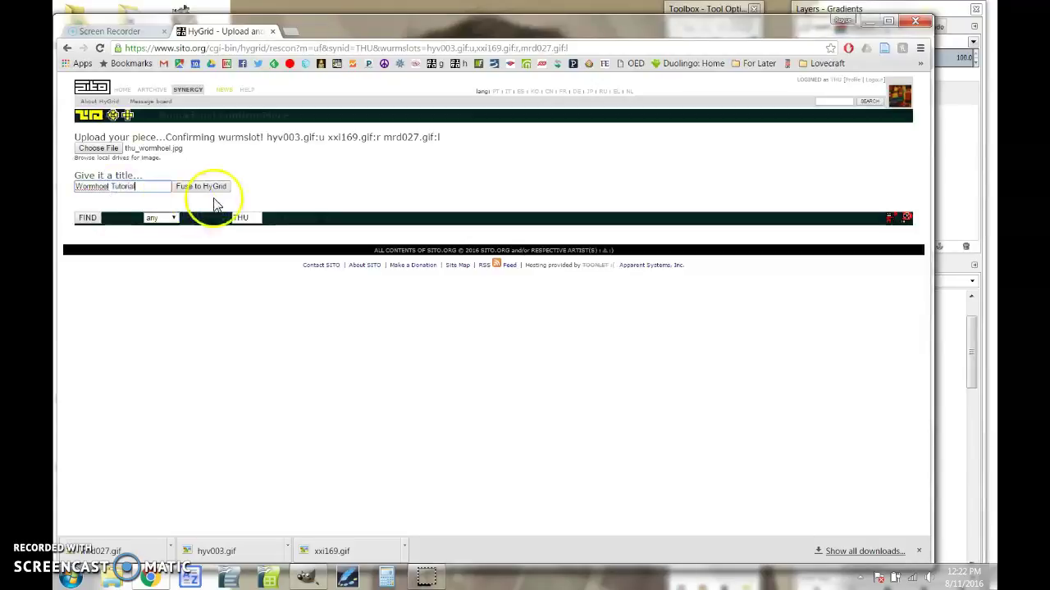
{"action": "left_click", "coordinate": [206, 189]}
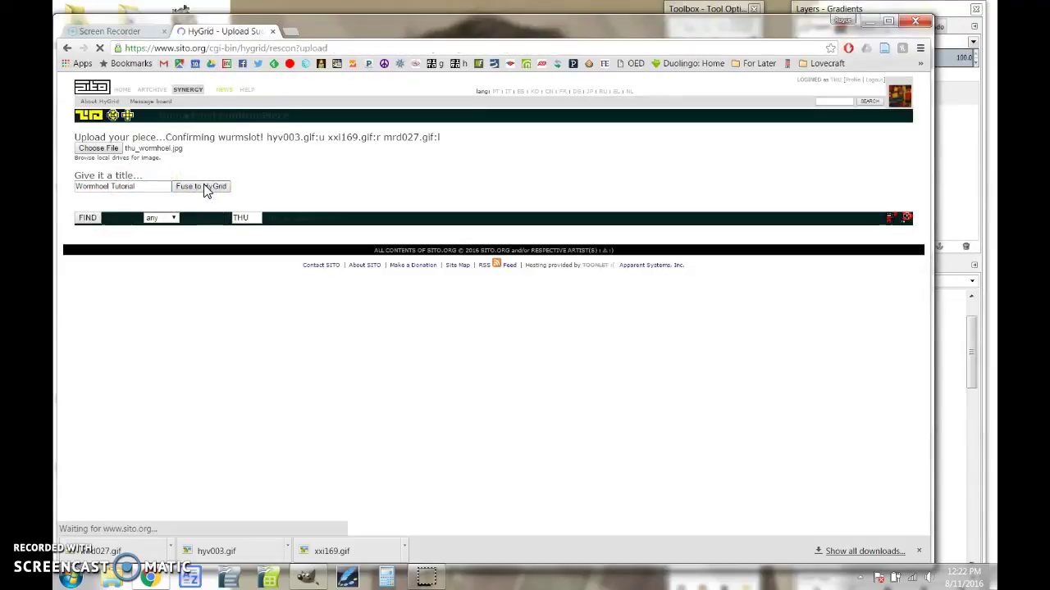
{"action": "left_click", "coordinate": [206, 189]}
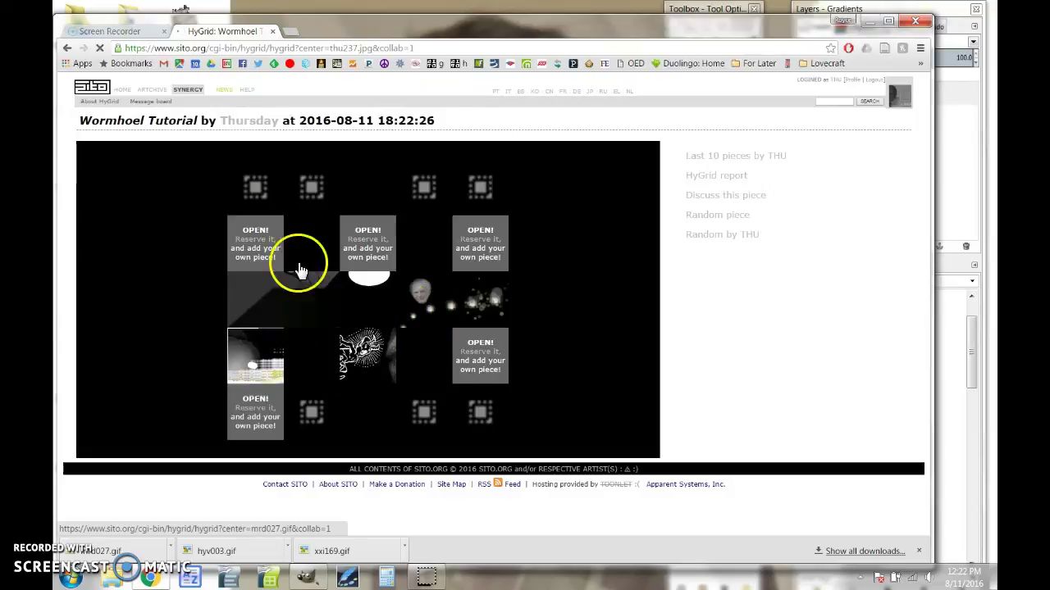
View the grid around the neighbouring piece "Who sent ya?", return to the new piece and open "Dots"
{"action": "left_click", "coordinate": [422, 301]}
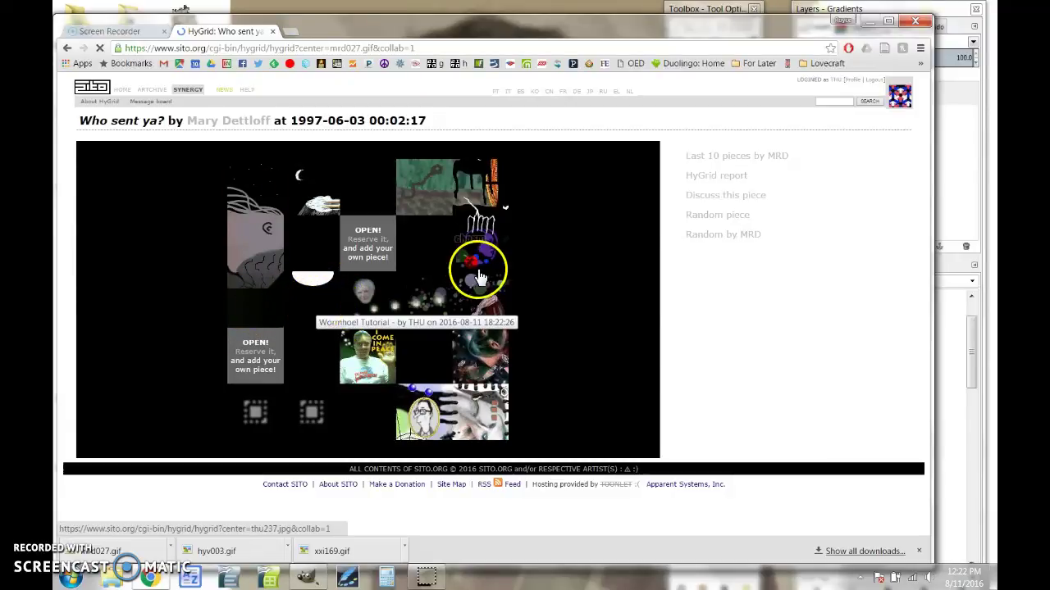
{"action": "left_click", "coordinate": [439, 289]}
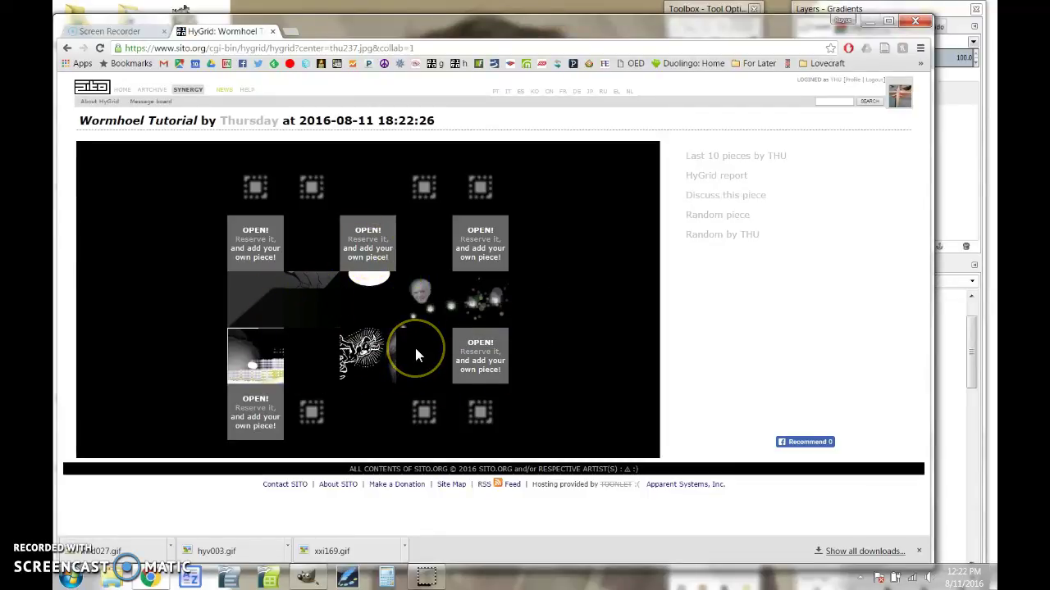
{"action": "left_click", "coordinate": [474, 305]}
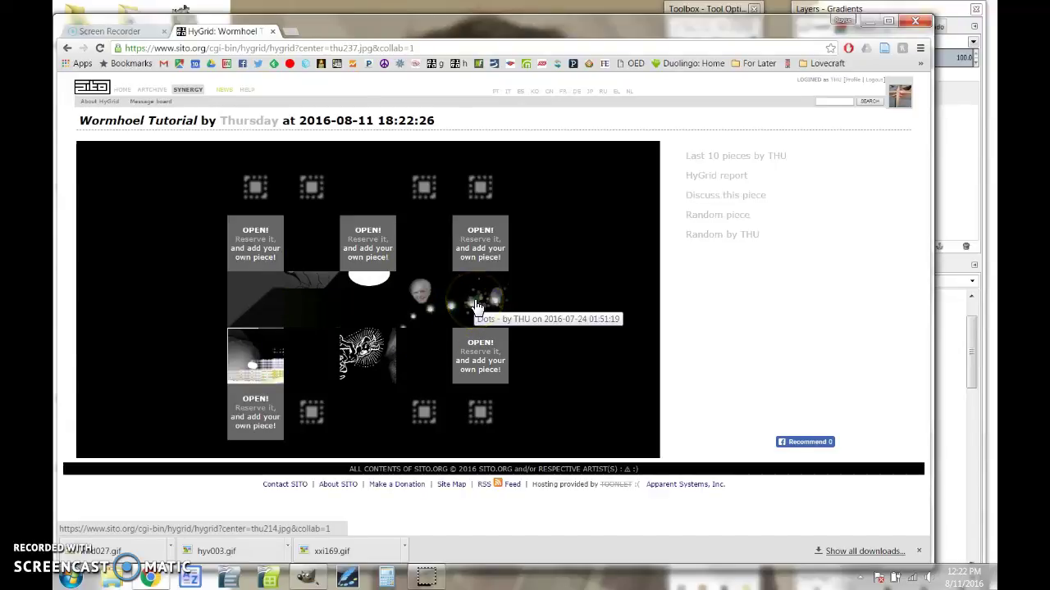
{"action": "left_click", "coordinate": [476, 305]}
{"action": "left_click", "coordinate": [327, 343]}
{"action": "left_click", "coordinate": [364, 315]}
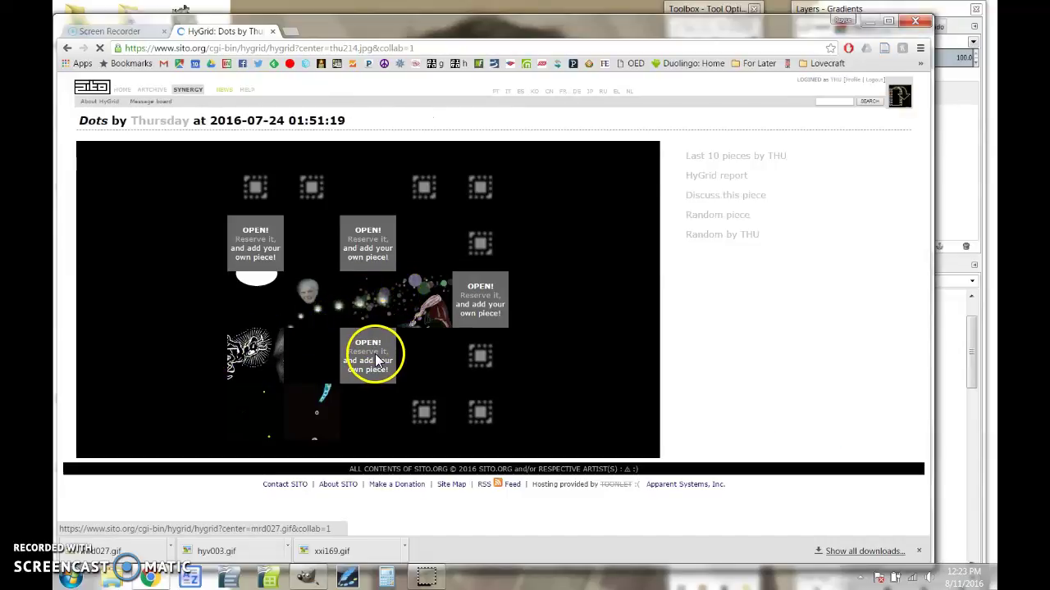
Examine the open slots around "Dots" and how they connect to the neighbouring pieces
{"action": "double_click", "coordinate": [367, 351]}
{"action": "left_click", "coordinate": [403, 304]}
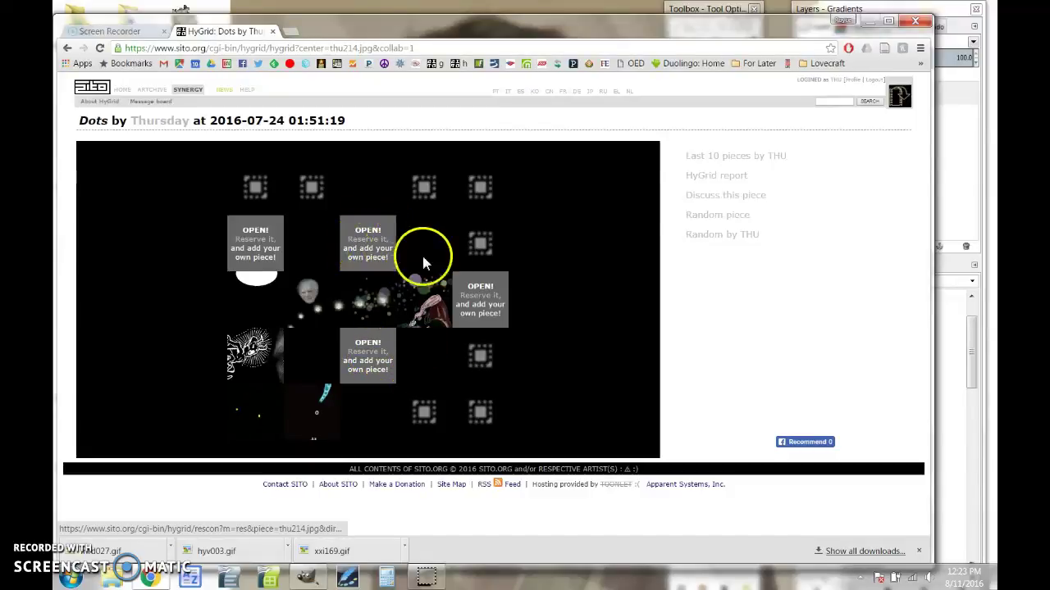
{"action": "double_click", "coordinate": [372, 354]}
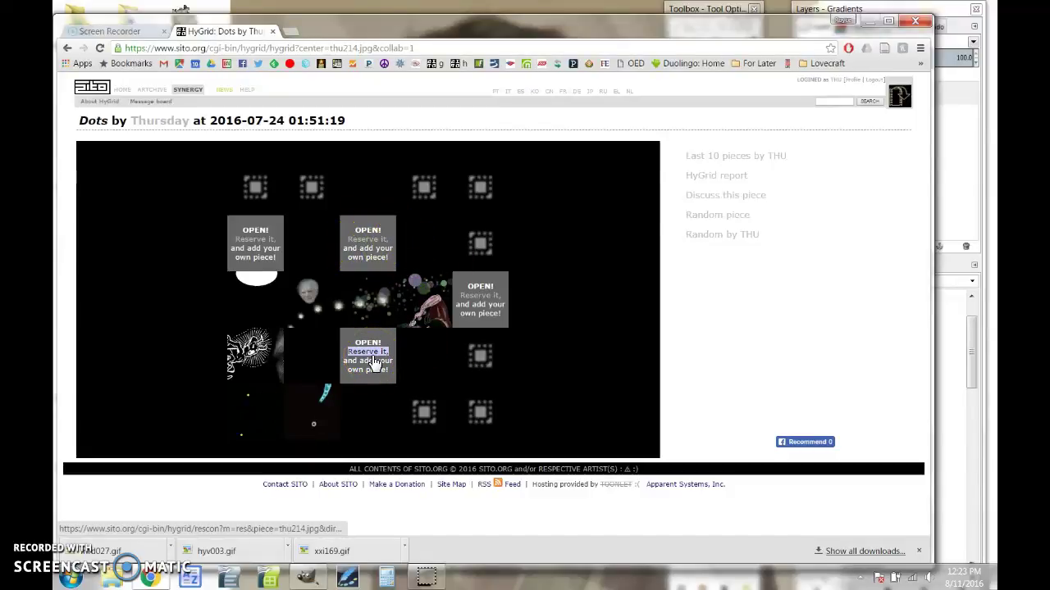
{"action": "left_click", "coordinate": [370, 304]}
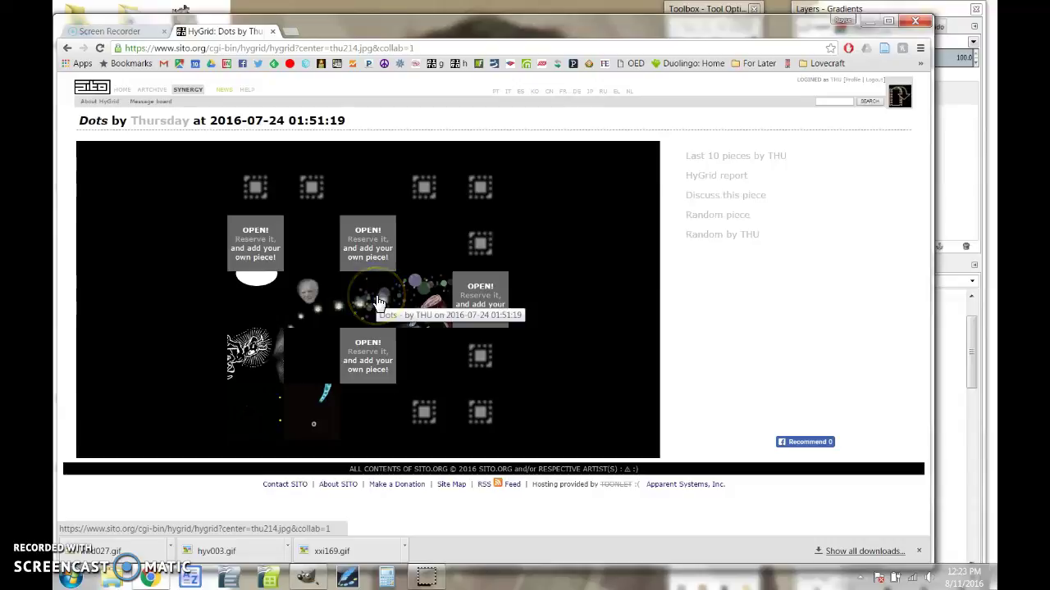
{"action": "left_click", "coordinate": [259, 241]}
{"action": "left_click", "coordinate": [366, 351]}
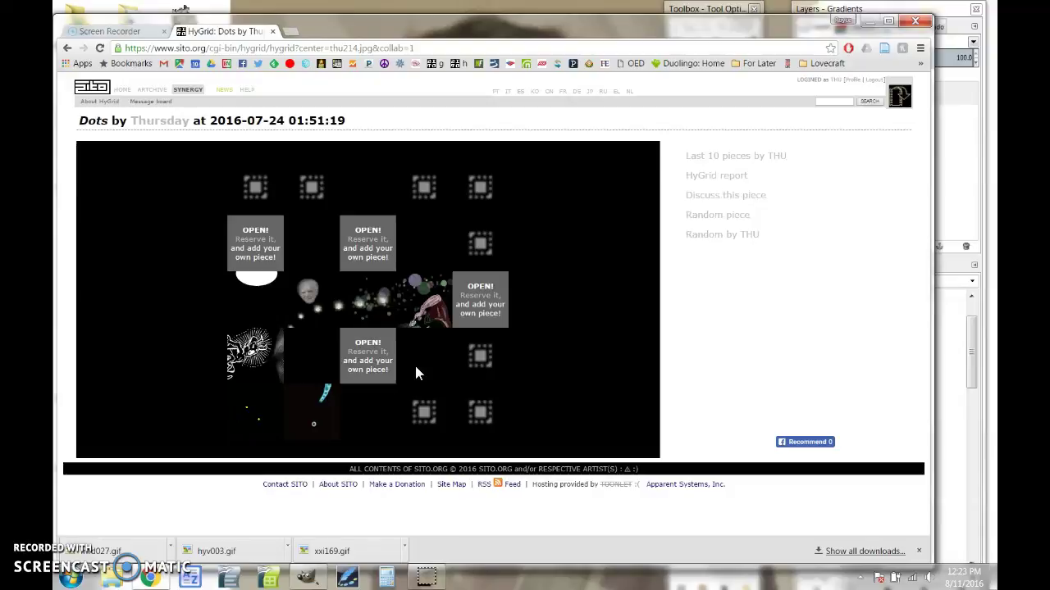
From "Wormhoel Tutorial", view the grid around "Secrets of Miami Vice", then return to examine the new piece's surrounding slots
{"action": "left_click", "coordinate": [276, 314]}
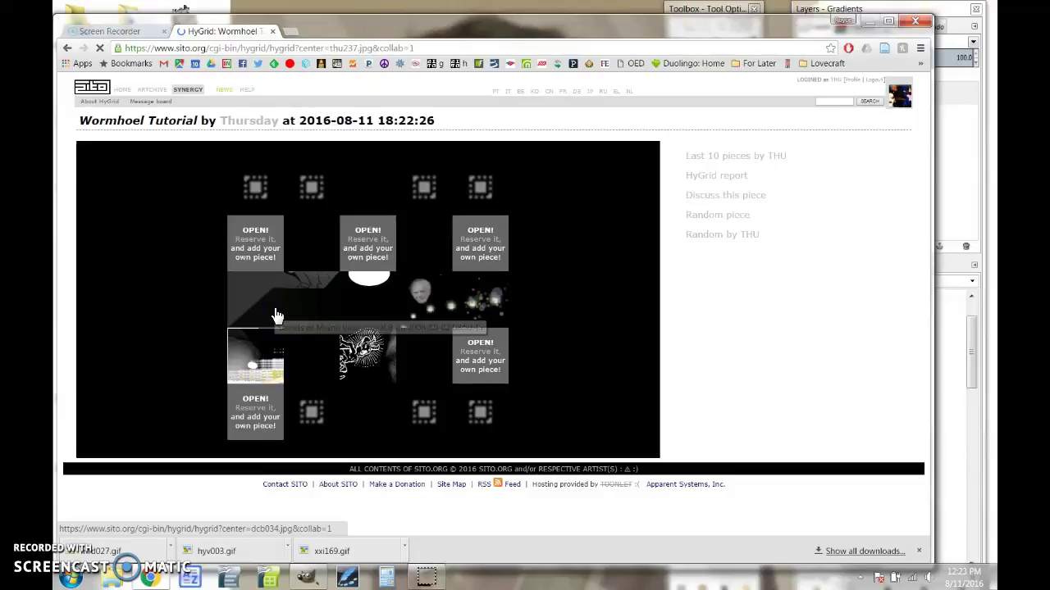
{"action": "left_click", "coordinate": [277, 313]}
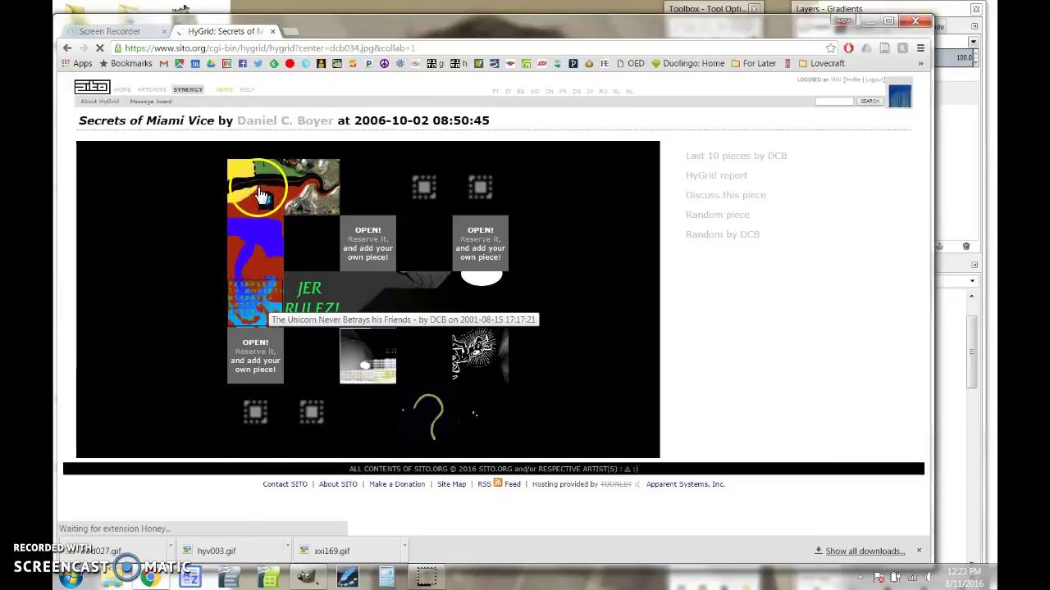
{"action": "left_click", "coordinate": [368, 306]}
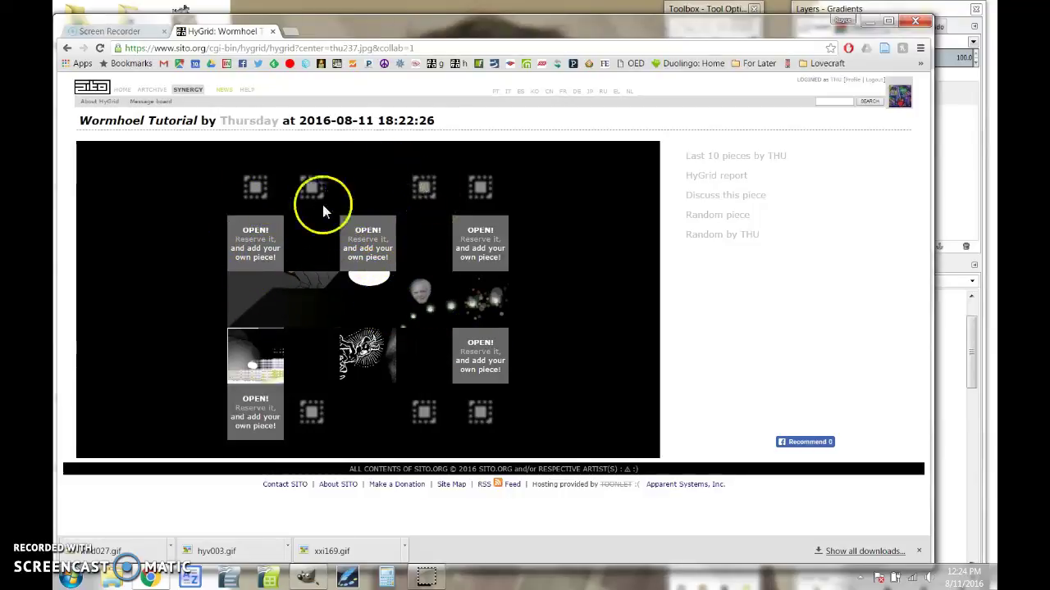
{"action": "left_click_drag", "start_coordinate": [413, 227], "coordinate": [354, 257]}
{"action": "left_click", "coordinate": [392, 248]}
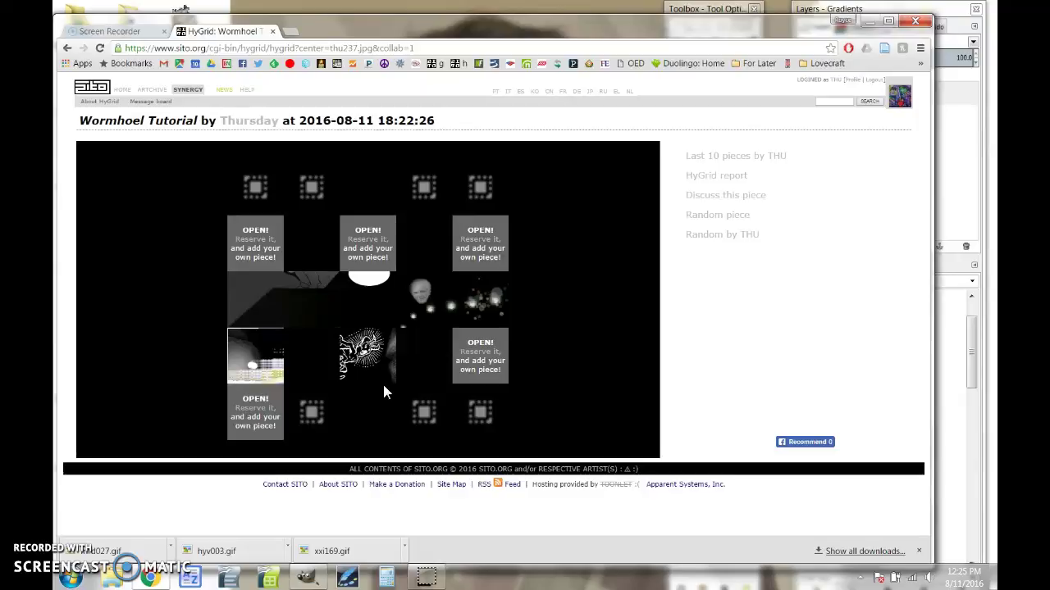
Revisit "Who sent ya?" and "Dots" to check their links, then return to the grid centred on "Wormhoel Tutorial"
{"action": "left_click", "coordinate": [420, 296]}
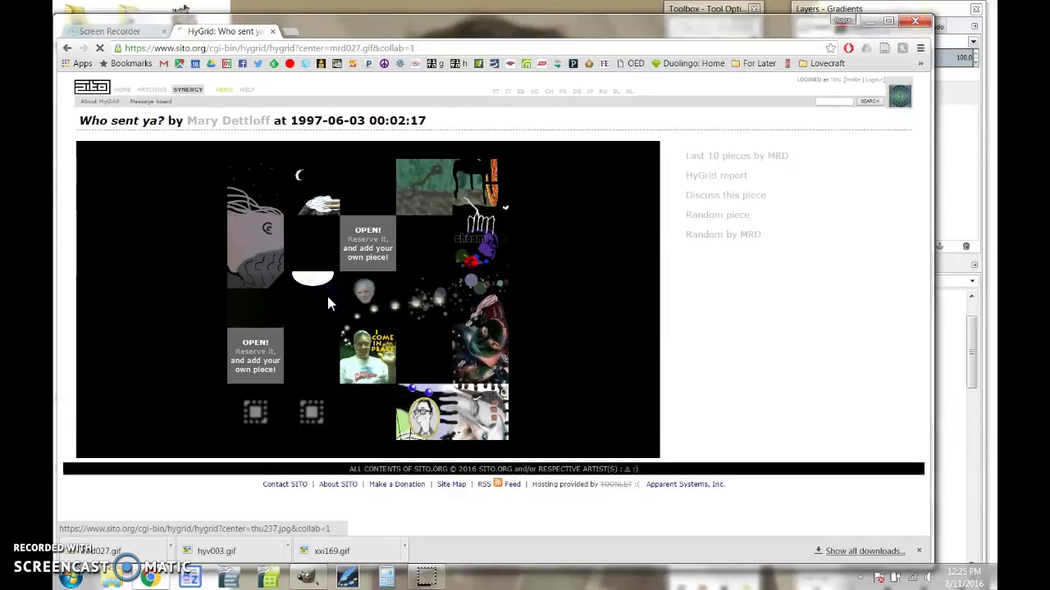
{"action": "left_click", "coordinate": [469, 303]}
{"action": "left_click", "coordinate": [474, 303]}
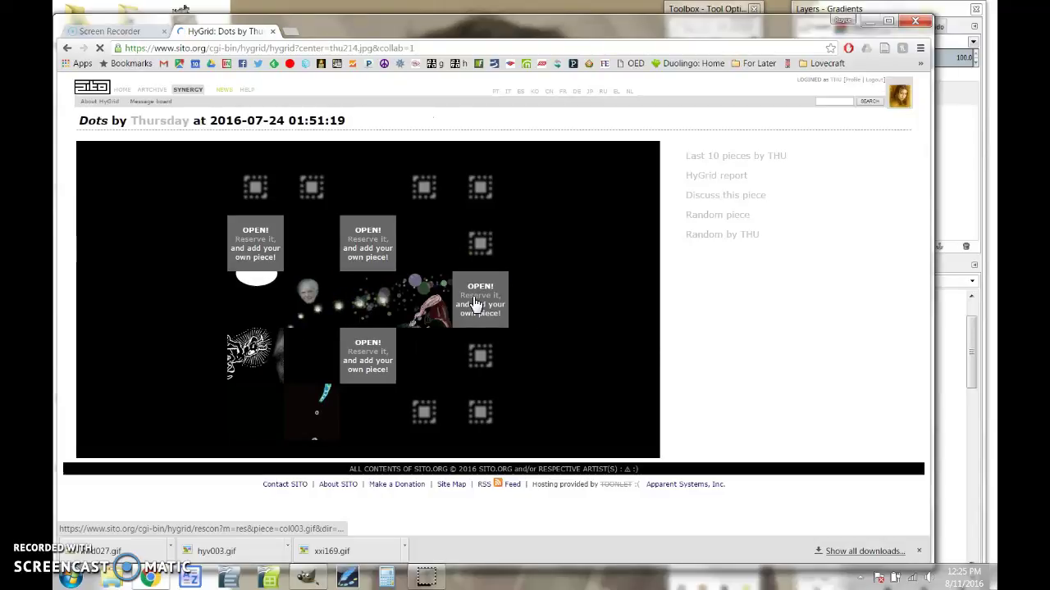
{"action": "left_click", "coordinate": [265, 310]}
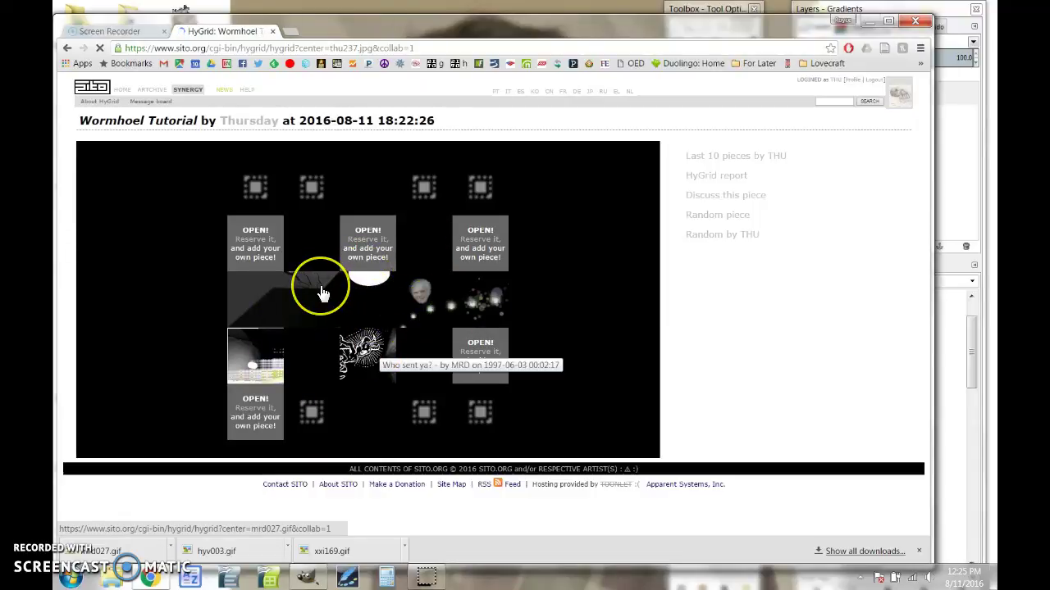
{"action": "left_click", "coordinate": [437, 372]}
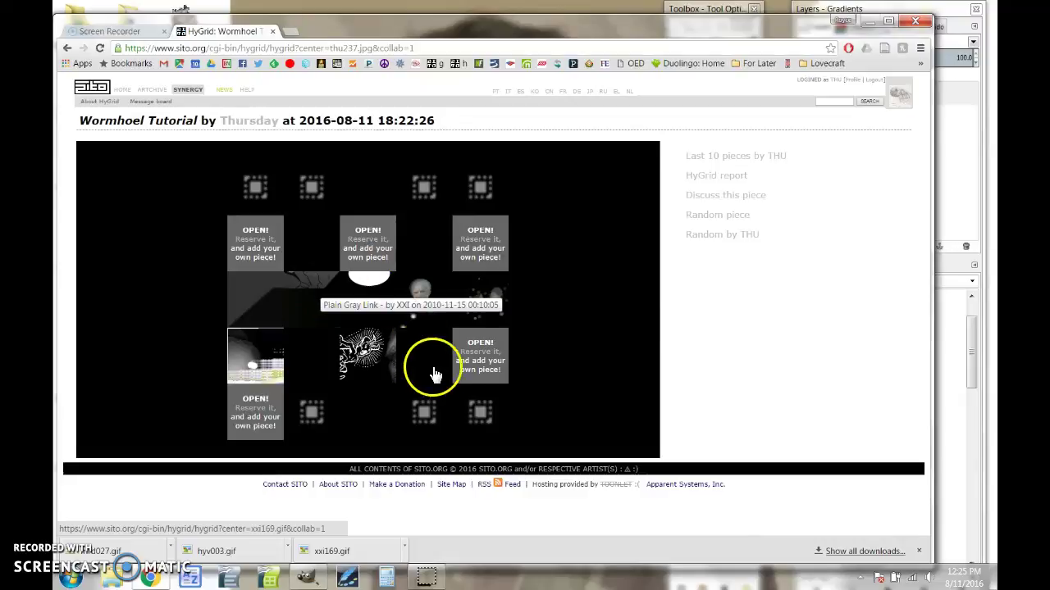